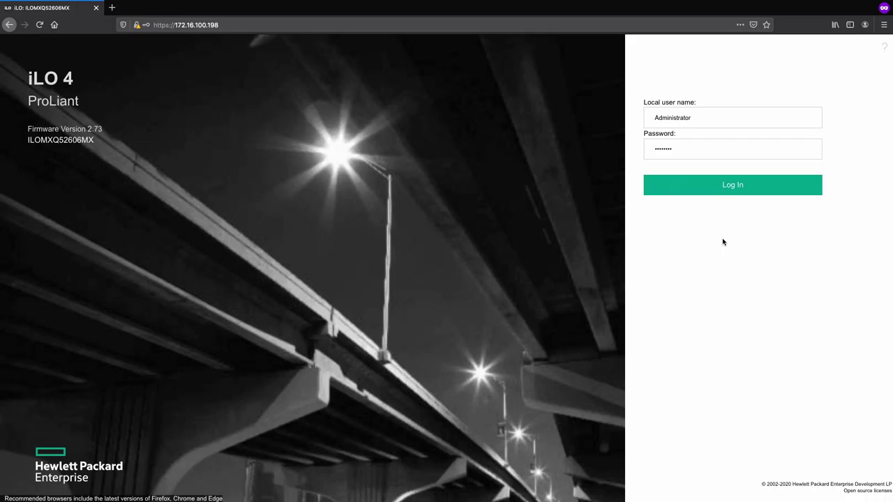
# Log in to iLO with the filled-in local account and open the server's system health summary.
pyautogui.click(720, 184)
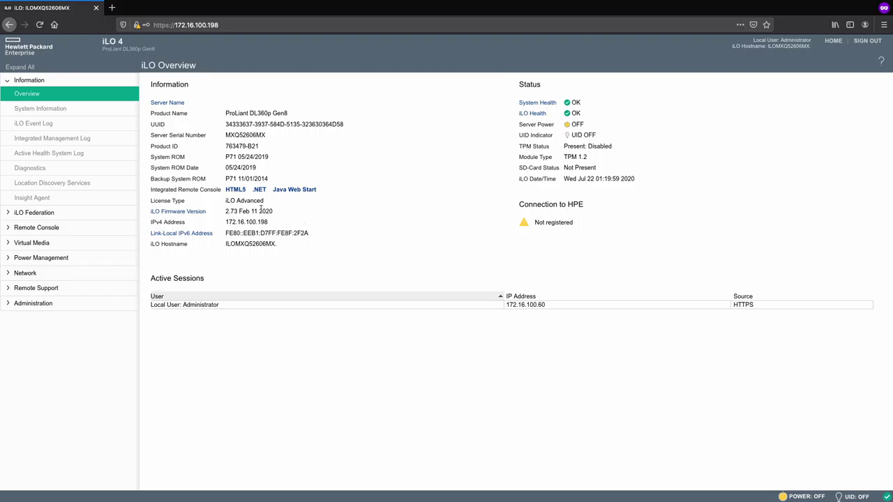
pyautogui.click(61, 110)
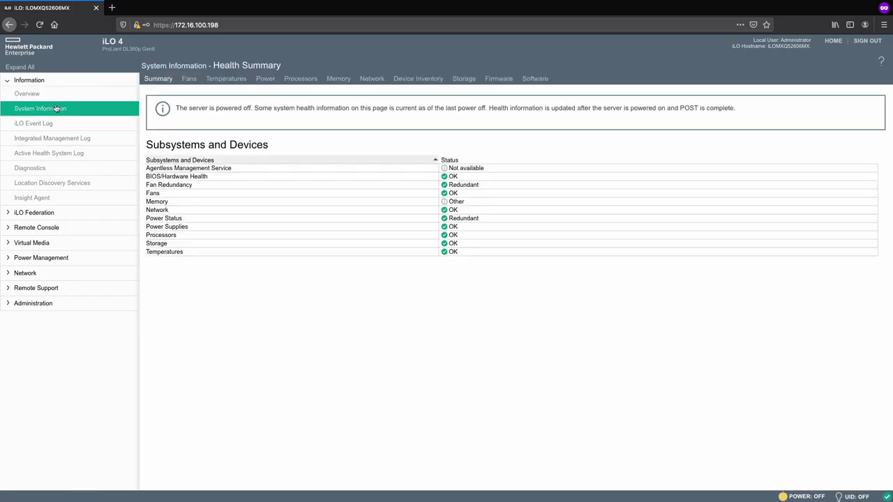
pyautogui.click(39, 96)
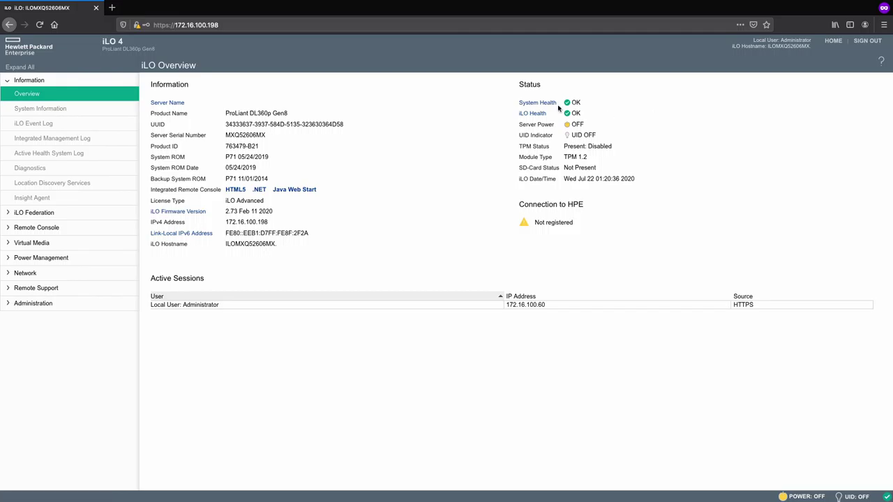
pyautogui.click(541, 104)
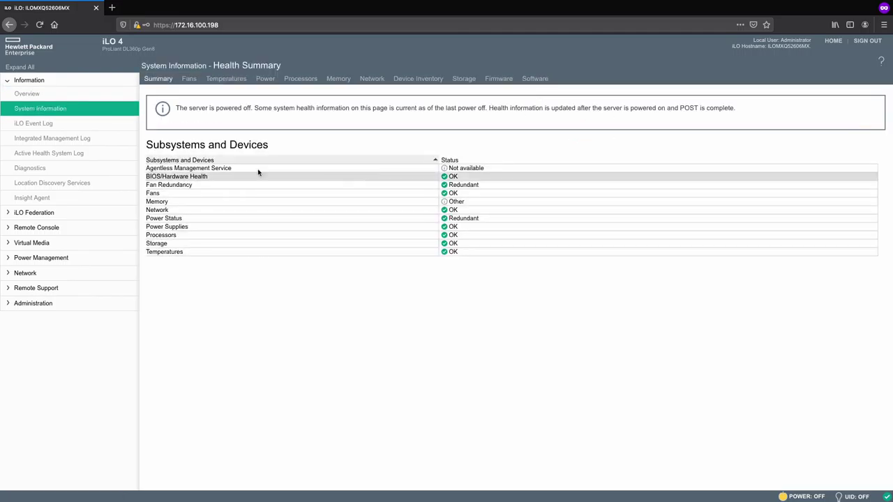
# Check the server's fan information and show the 3D temperature graph in Back View.
pyautogui.click(188, 79)
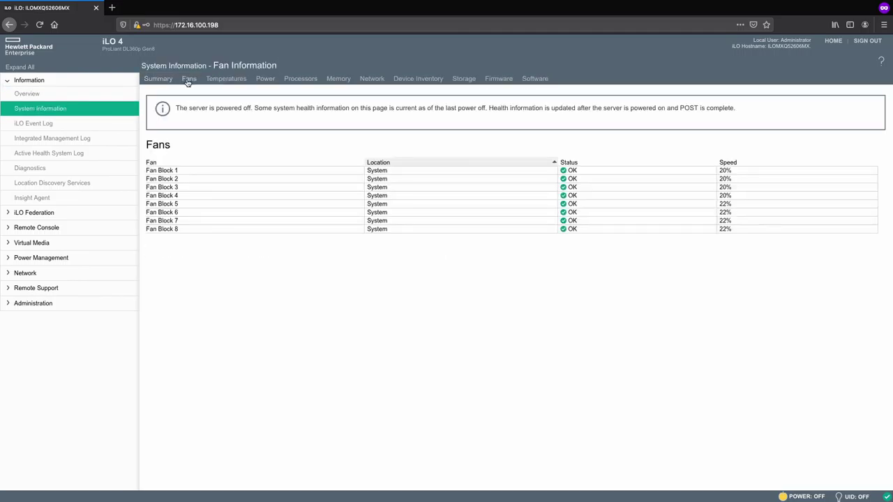
pyautogui.click(222, 79)
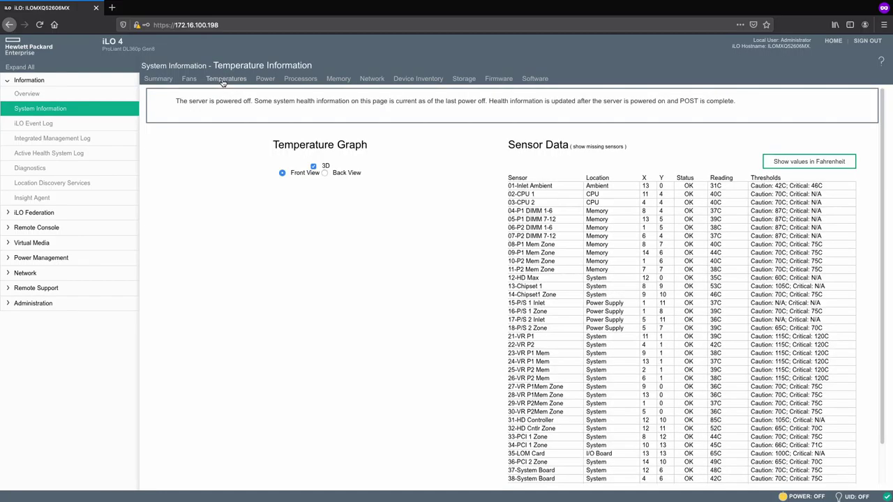
pyautogui.click(326, 173)
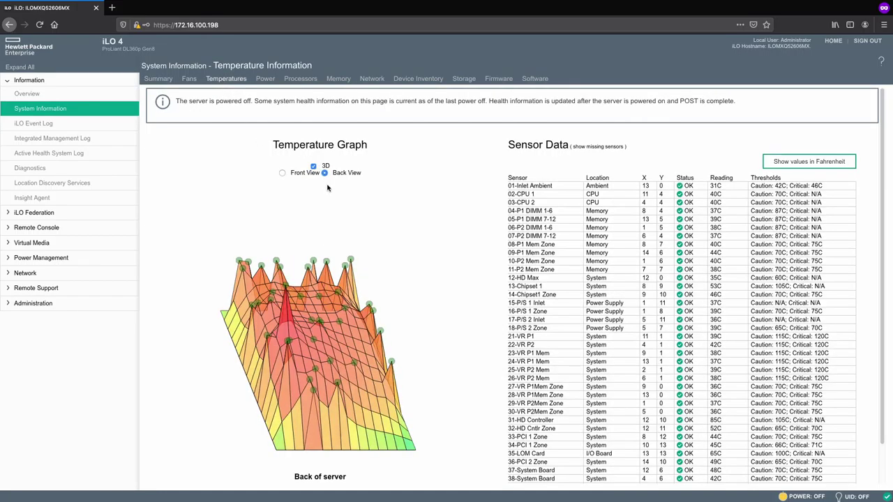
# Review the server's power supply, processor and memory details in the system information.
pyautogui.click(265, 79)
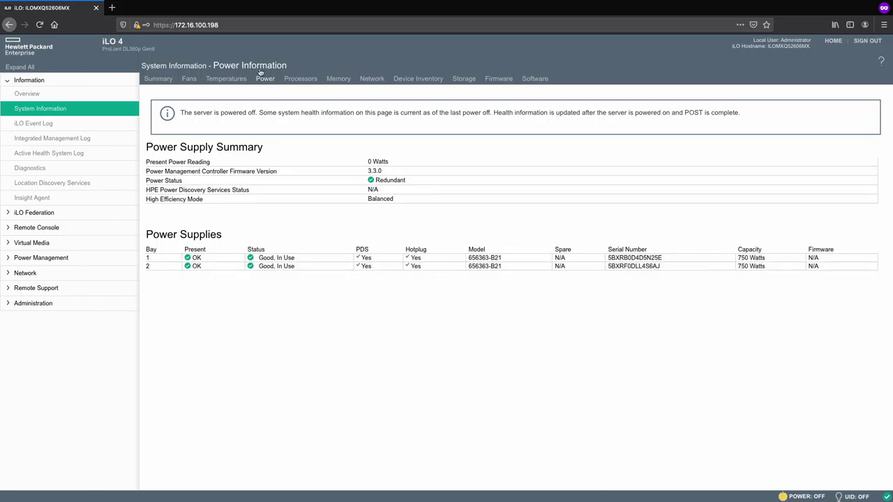
pyautogui.click(317, 78)
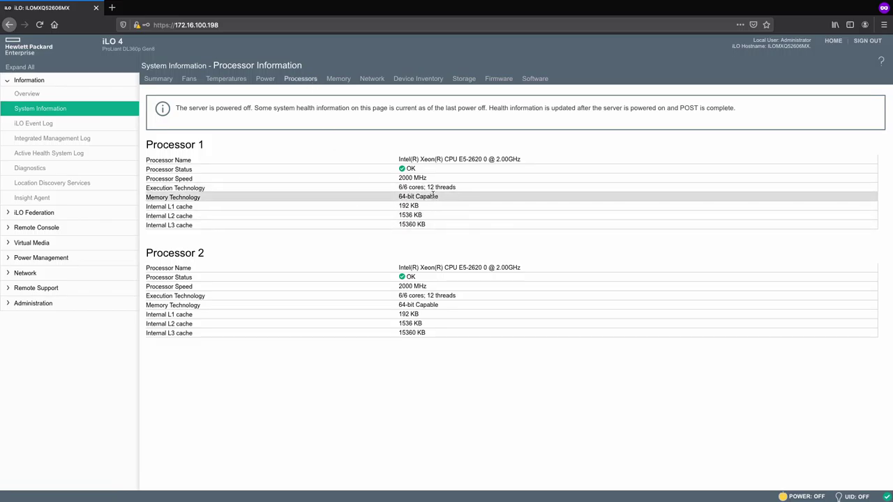
pyautogui.click(340, 81)
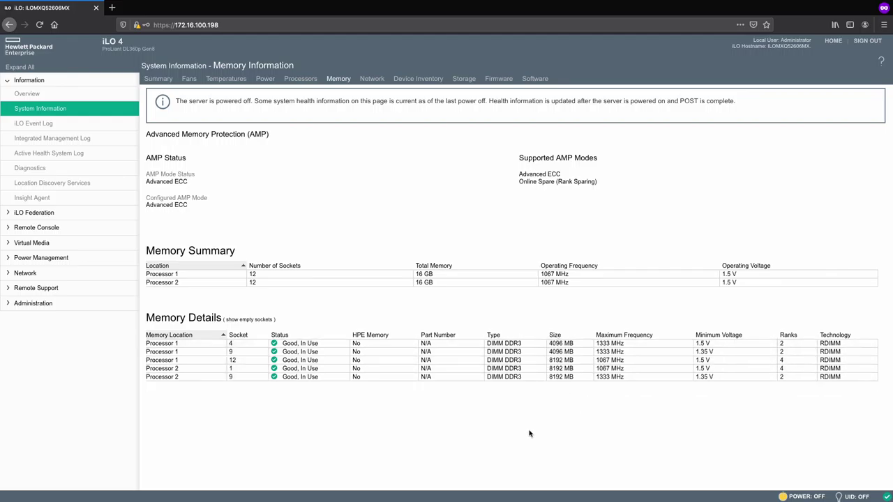
# Examine the physical network adapters and the device inventory, including the PCI-E slots.
pyautogui.click(374, 82)
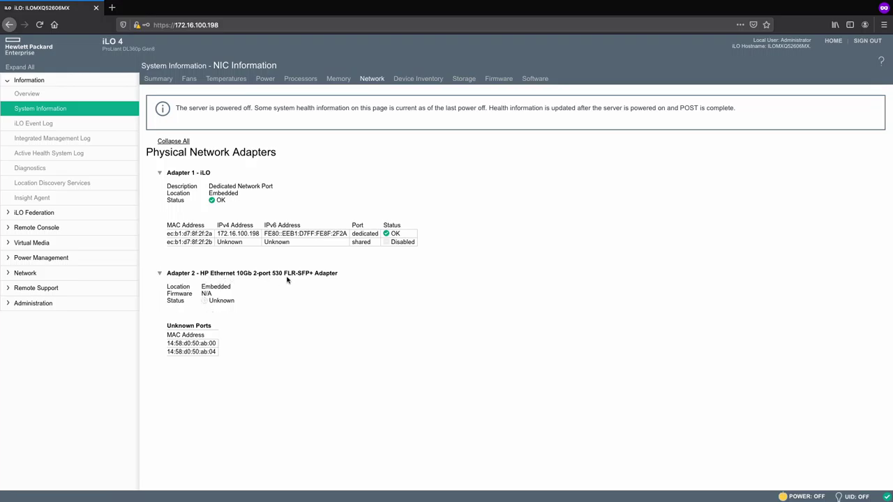
pyautogui.click(427, 80)
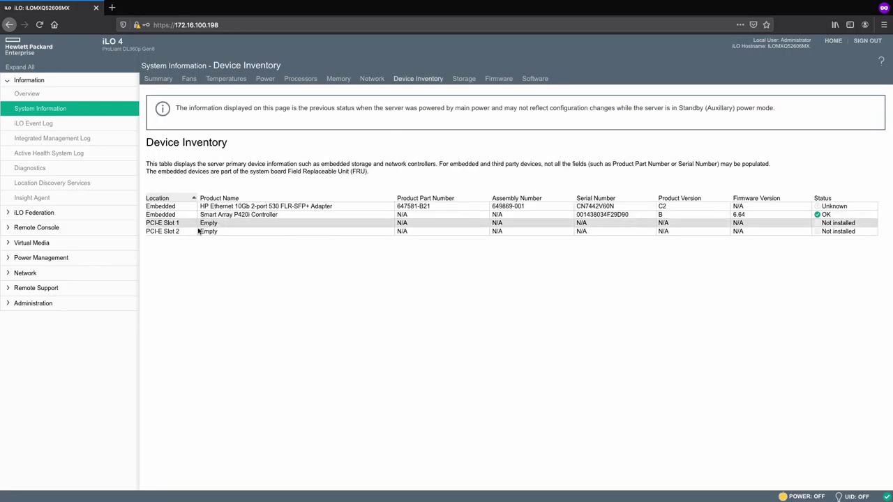
pyautogui.moveTo(148, 228)
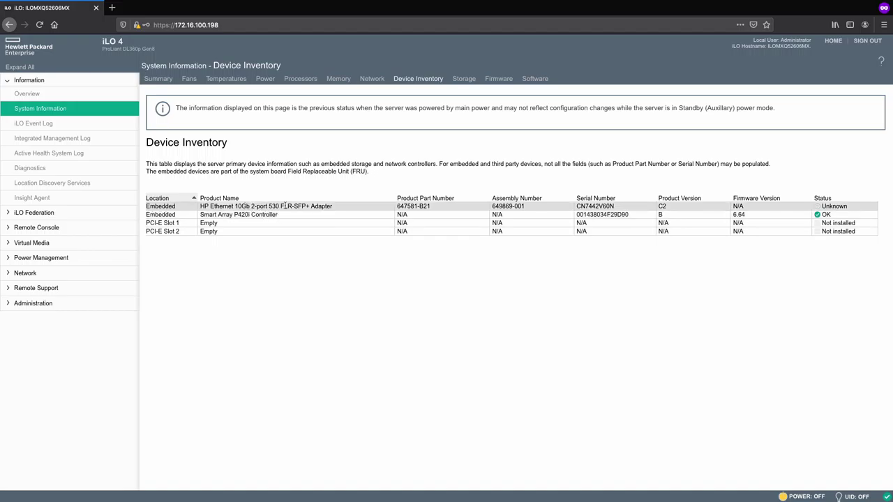
# Show the storage controller in Physical View and examine the details of the drives in all bays.
pyautogui.click(466, 79)
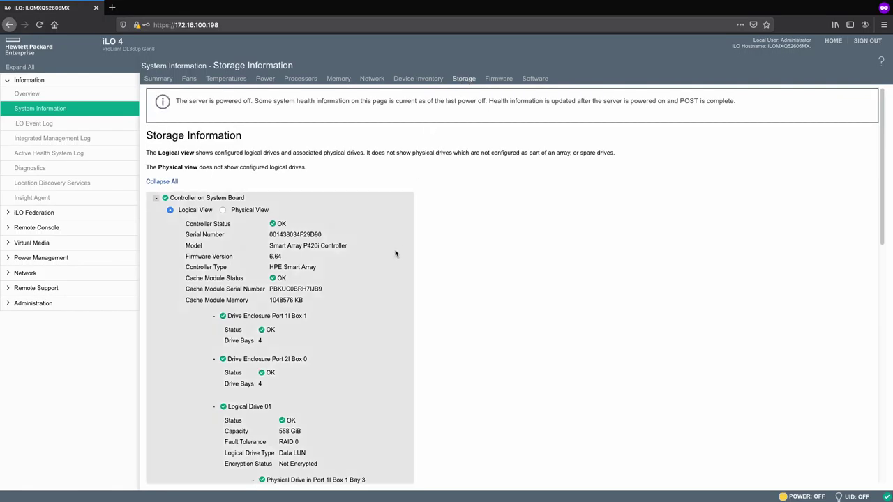
pyautogui.click(223, 211)
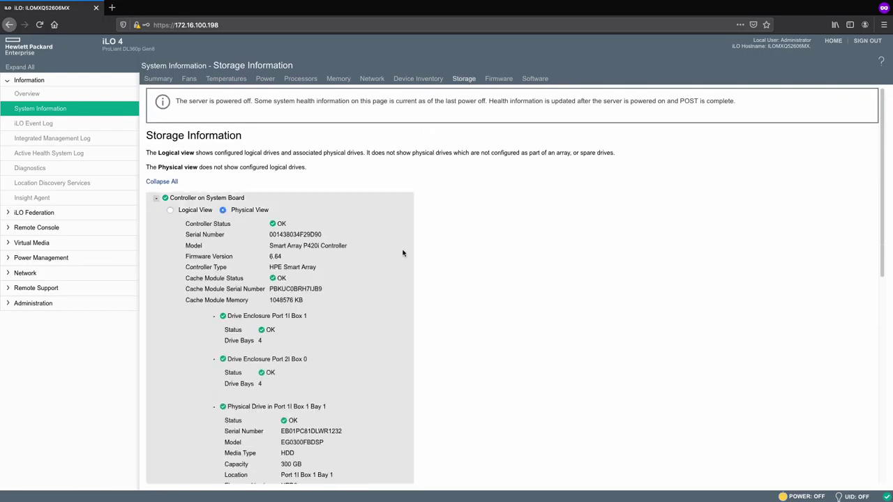
pyautogui.scroll(-4, 419, 259)
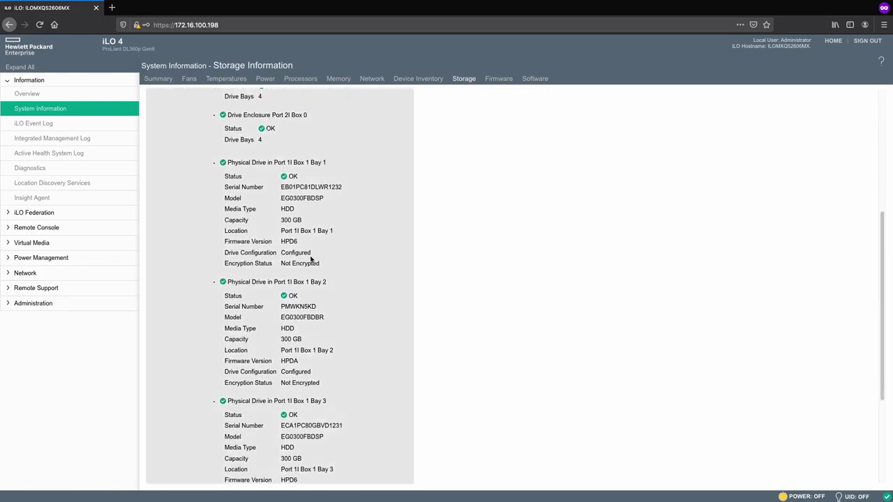
pyautogui.scroll(-2, 383, 264)
pyautogui.scroll(-3, 383, 264)
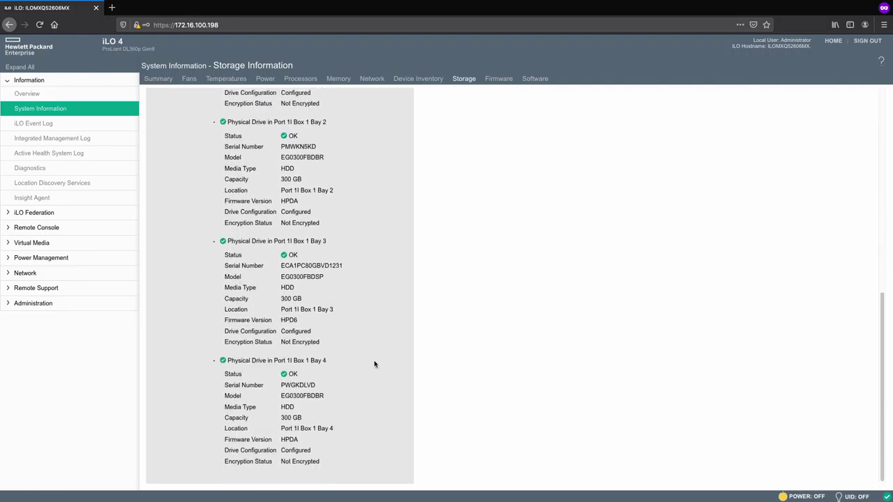
# Check the server's firmware version list and its software information.
pyautogui.scroll(10, 373, 360)
pyautogui.click(503, 80)
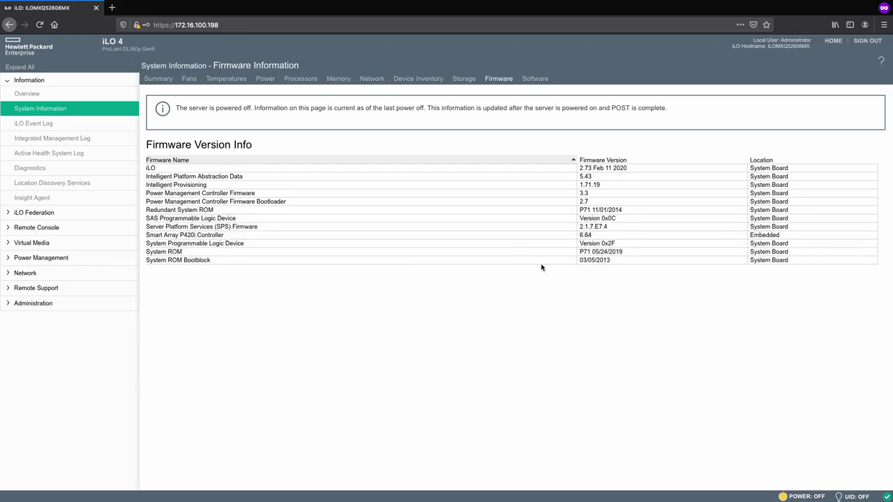
pyautogui.click(536, 79)
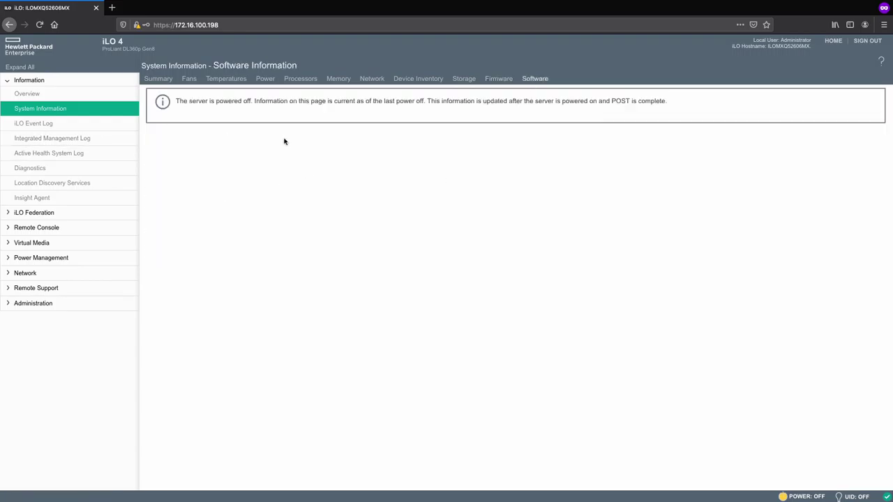
# Look through the iLO Event Log entries, from the most recent to older ones.
pyautogui.click(46, 124)
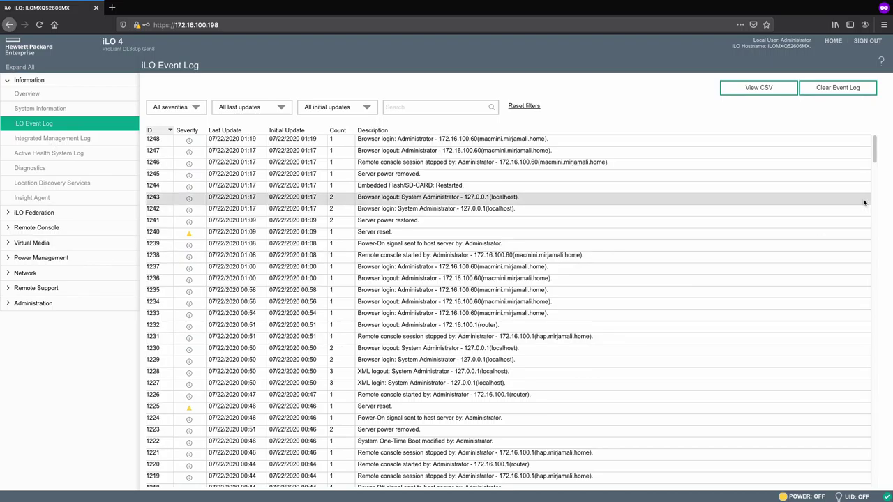
pyautogui.moveTo(875, 154); pyautogui.dragTo(859, 123)
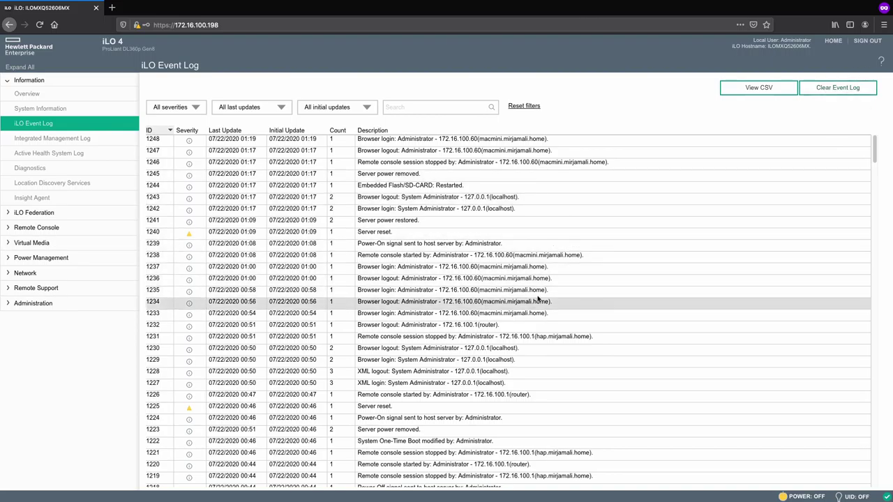
pyautogui.moveTo(875, 149)
pyautogui.mouseDown()
pyautogui.moveTo(877, 264)
pyautogui.moveTo(872, 150)
pyautogui.mouseUp()
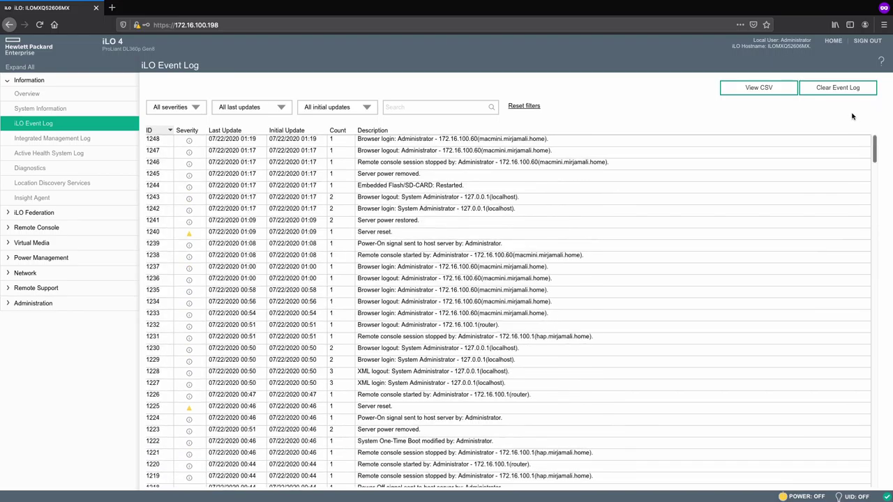
pyautogui.scroll(-5, 853, 168)
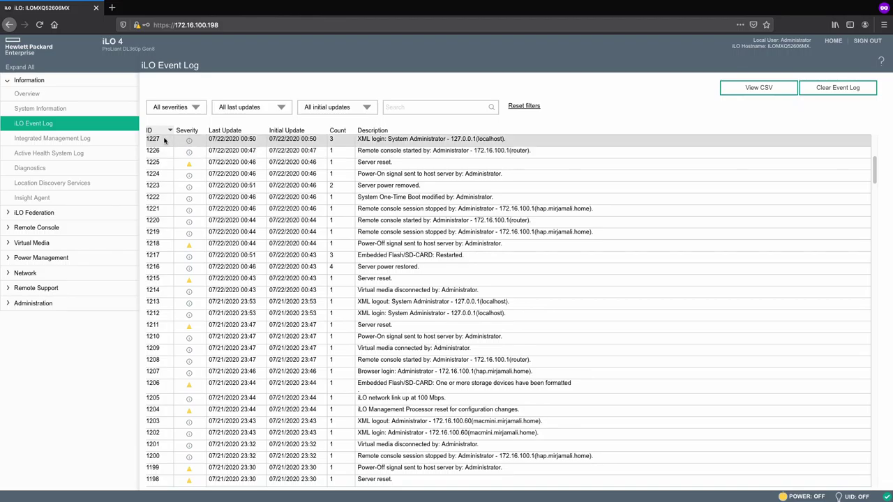
# Review the Integrated Management Log, the Active Health System Log download options and the iLO diagnostics.
pyautogui.click(37, 140)
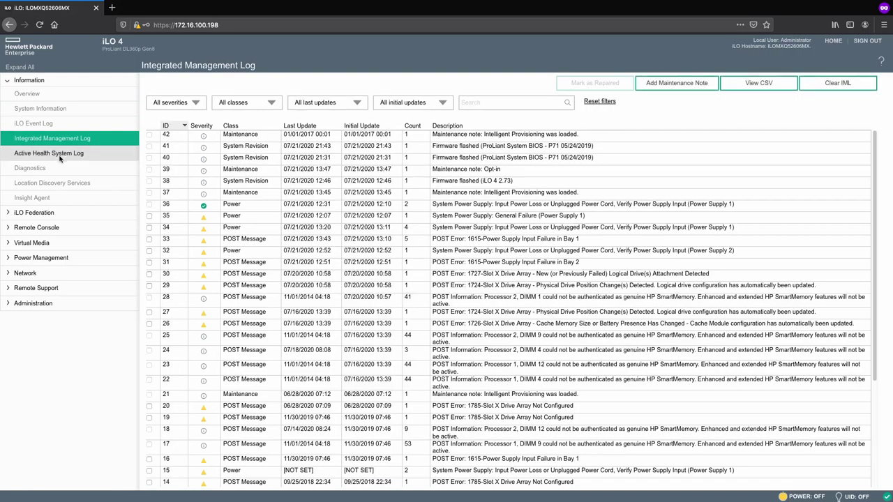
pyautogui.click(60, 155)
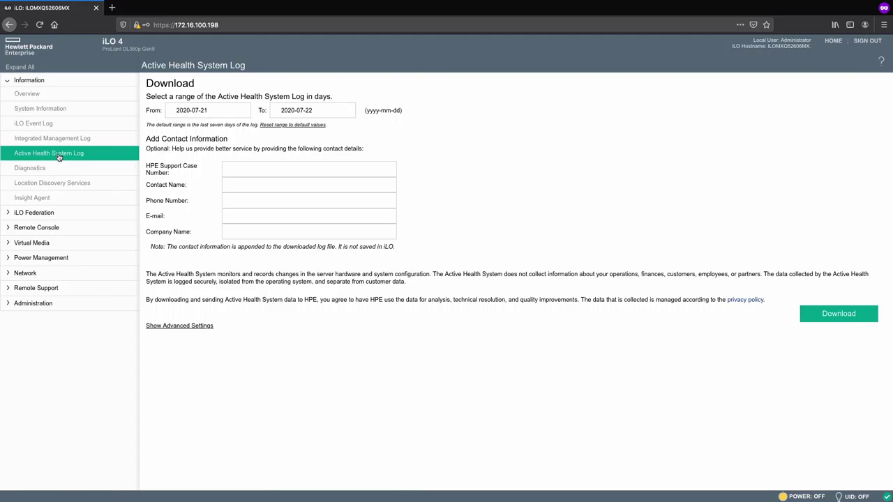
pyautogui.click(28, 171)
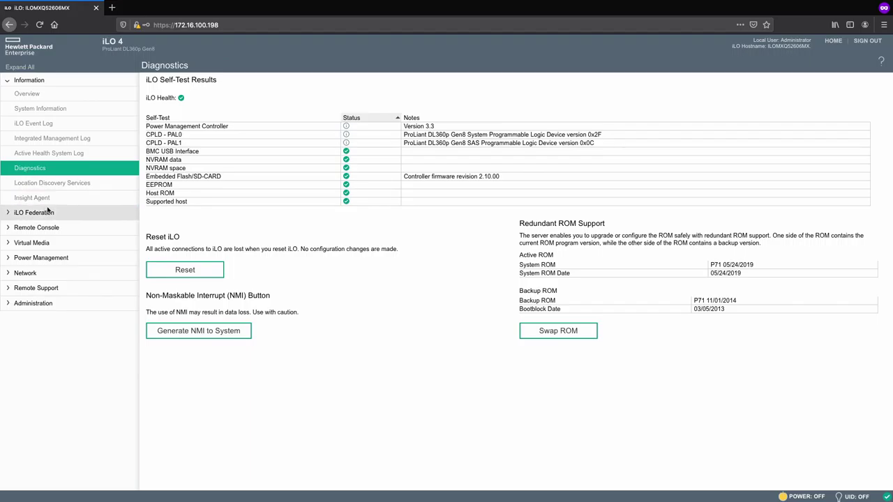
# View the Location Discovery Services details and the launch options for the integrated remote console.
pyautogui.click(54, 186)
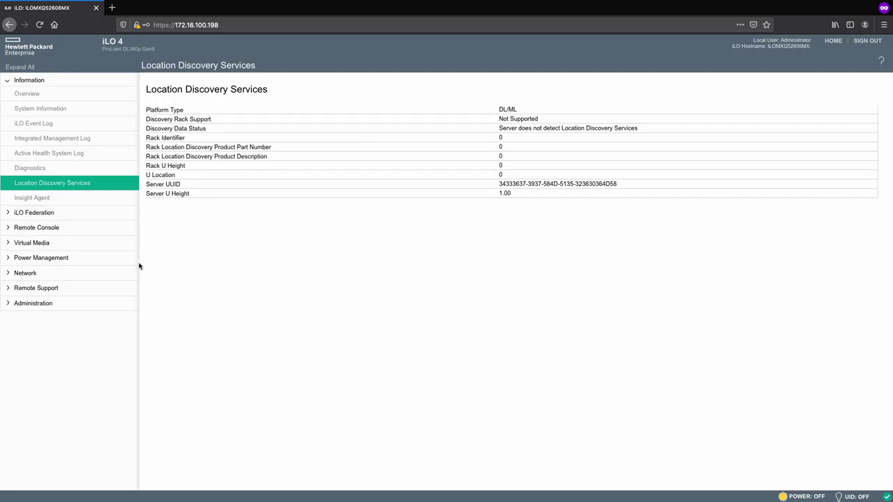
pyautogui.click(37, 228)
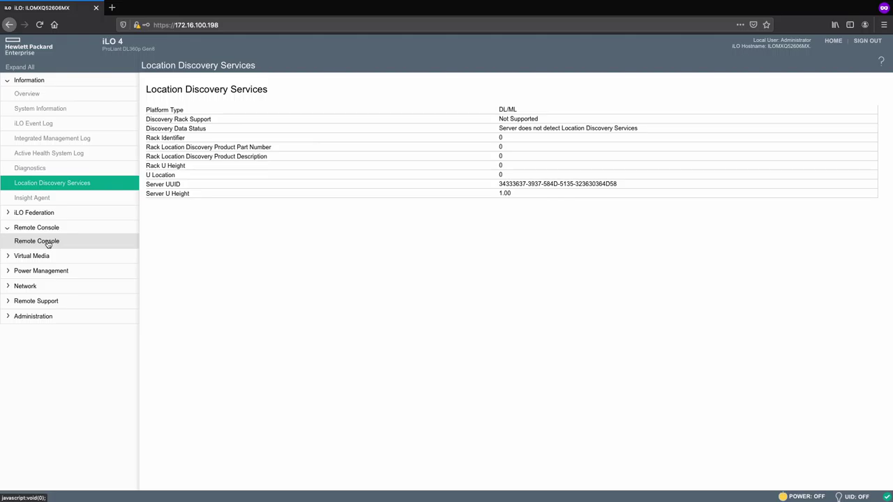
pyautogui.click(49, 243)
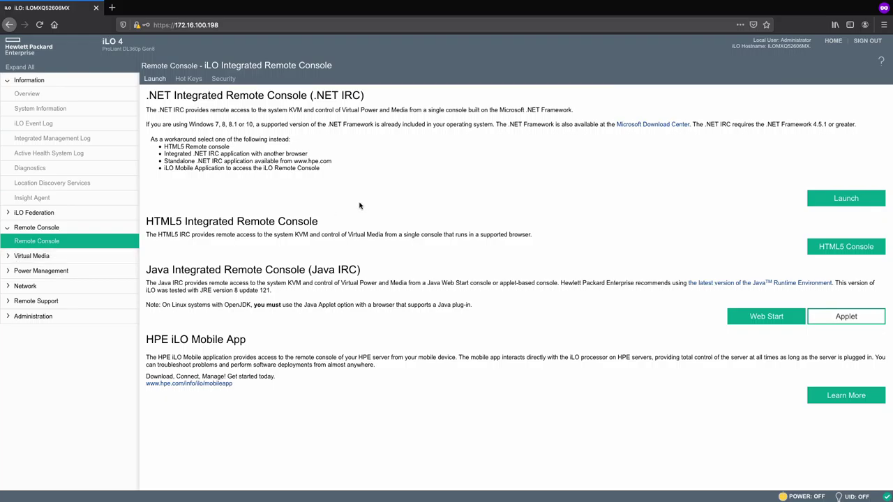
# Review the server's power management pages: Server Power, Power Meter and Power Settings.
pyautogui.click(50, 274)
pyautogui.click(37, 287)
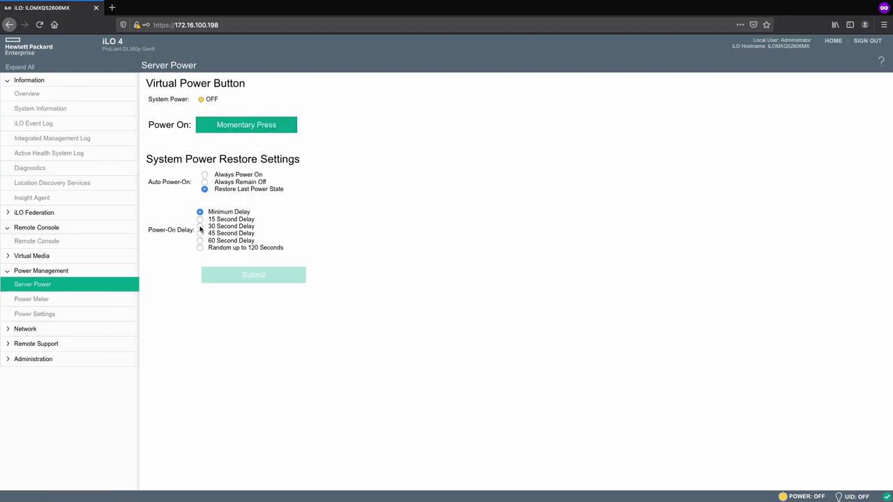
pyautogui.click(36, 301)
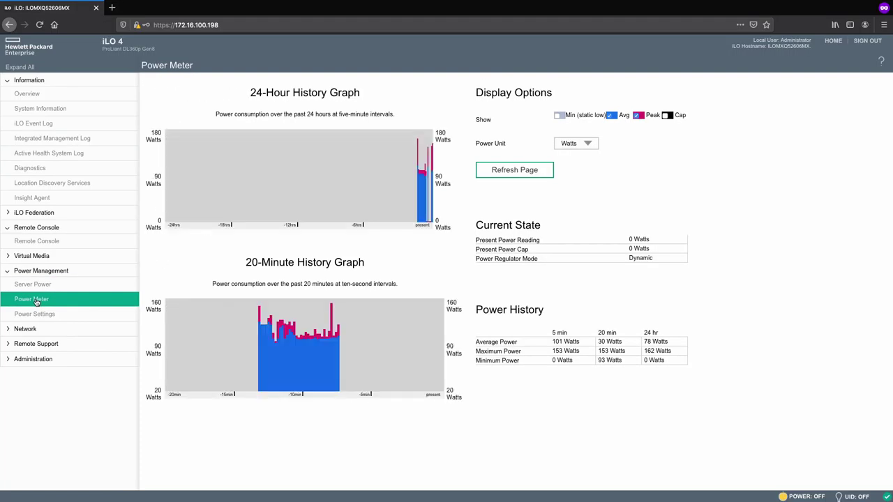
pyautogui.click(46, 318)
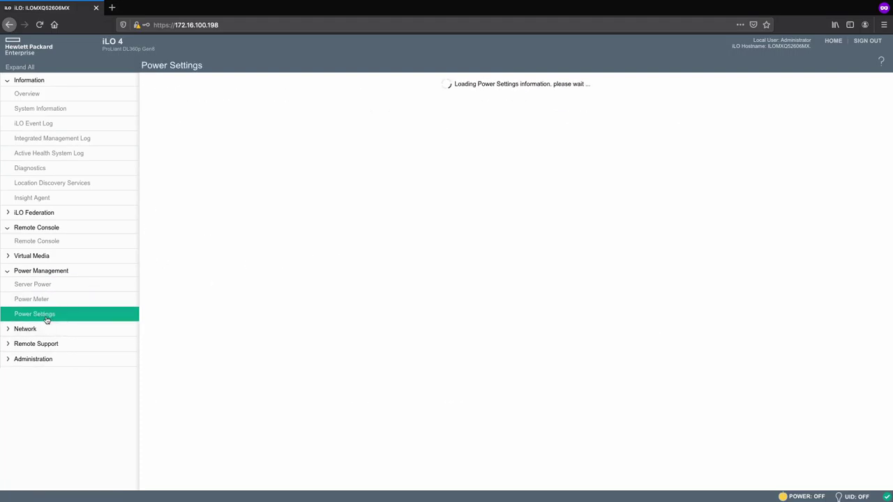
# View the network summary and IPv4 settings of the iLO Dedicated Network Port.
pyautogui.click(30, 329)
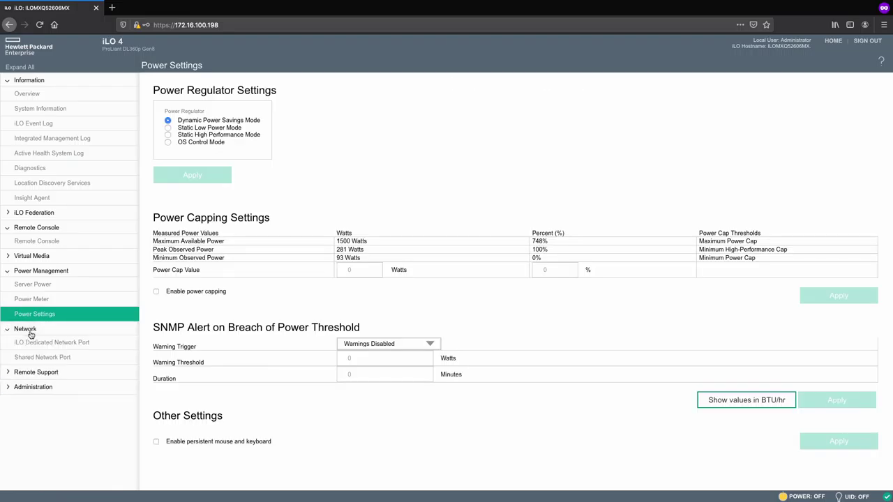
pyautogui.click(35, 343)
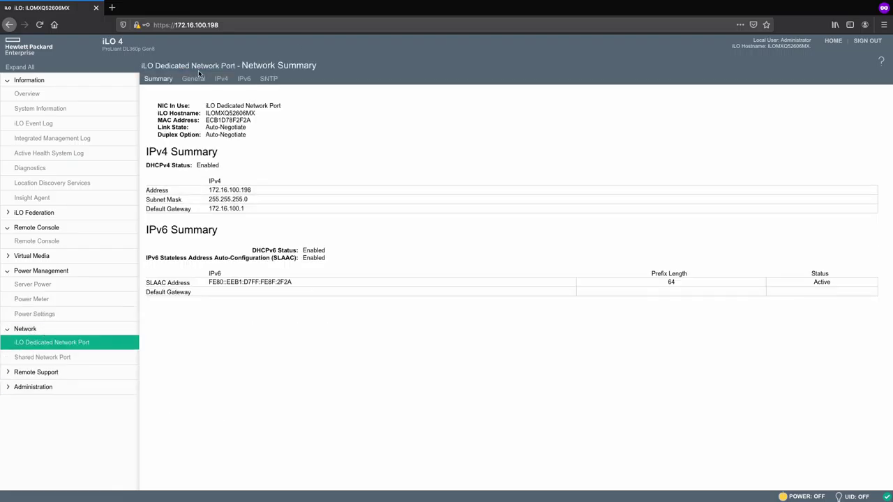
pyautogui.click(222, 80)
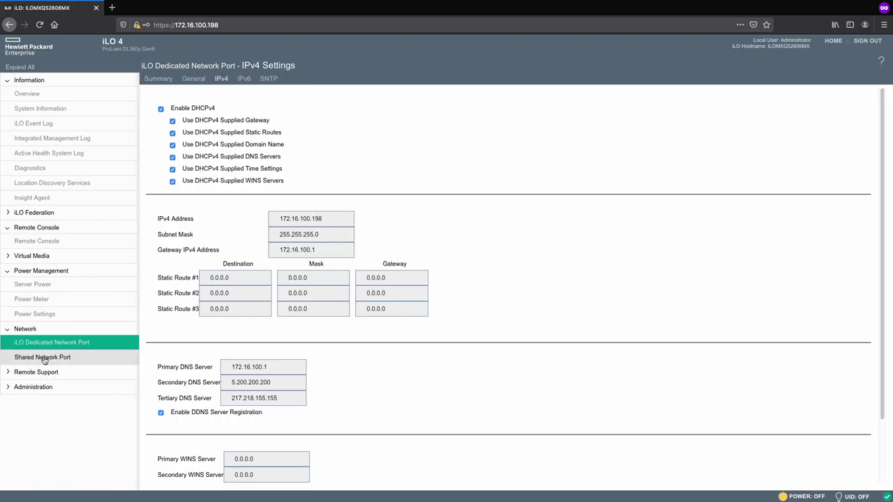
# View the iLO firmware information and update options, and look through the available Administration pages.
pyautogui.click(10, 390)
pyautogui.click(27, 404)
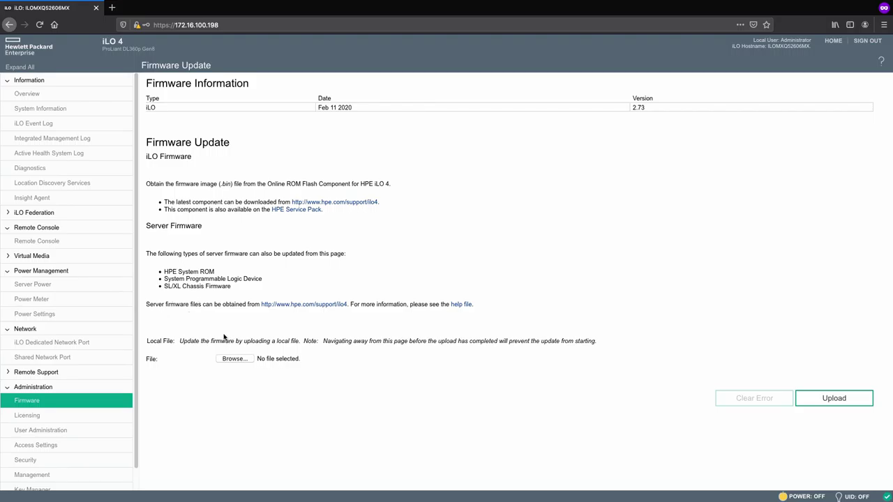
pyautogui.scroll(-1, 129, 391)
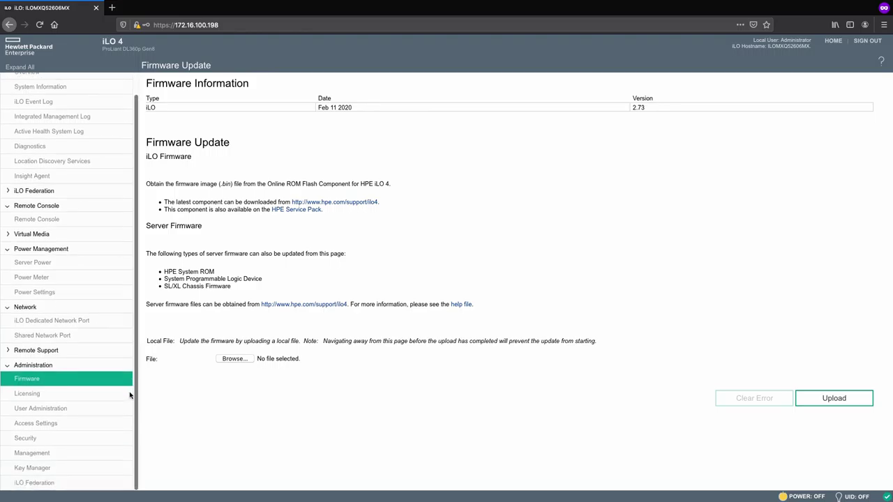
pyautogui.click(10, 369)
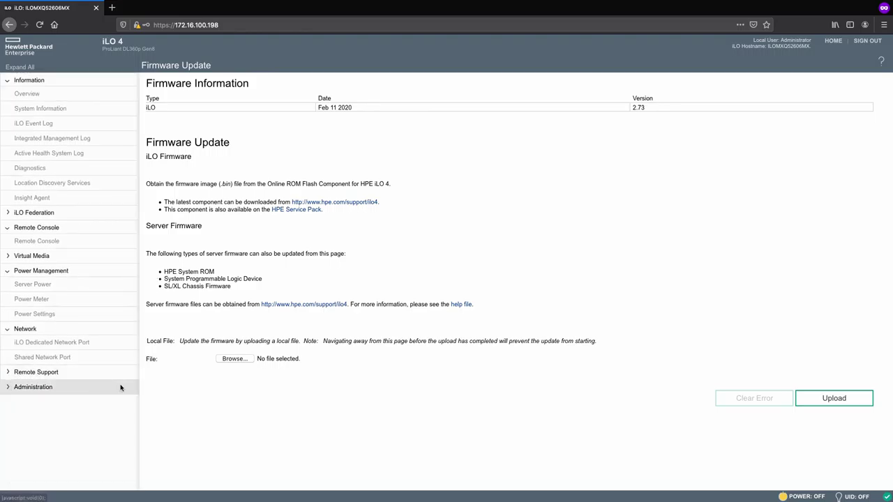
pyautogui.click(10, 388)
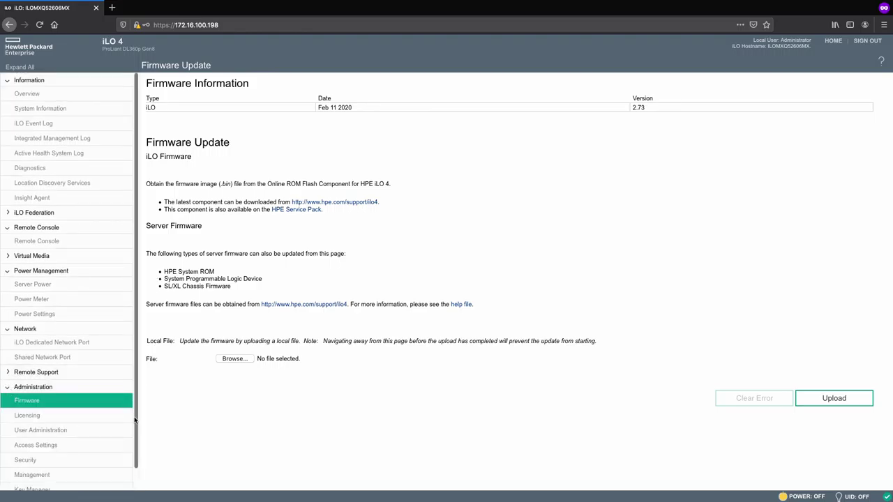
pyautogui.scroll(-1, 131, 440)
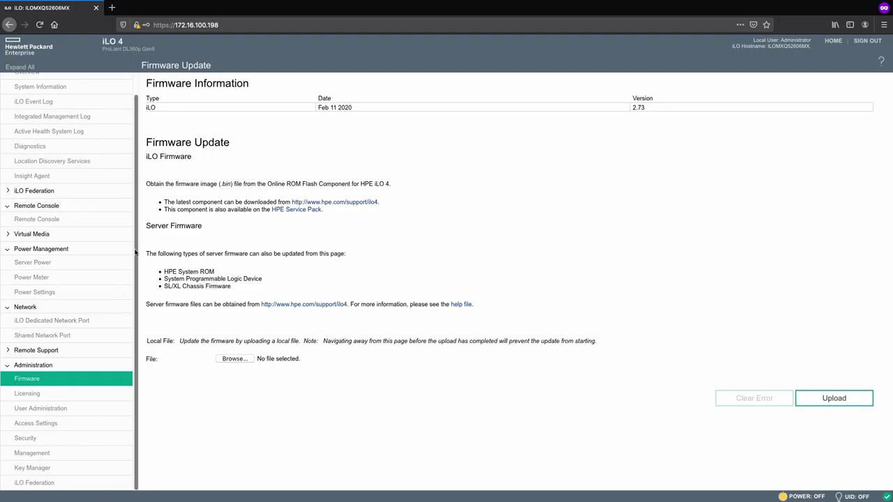
pyautogui.scroll(1, 136, 258)
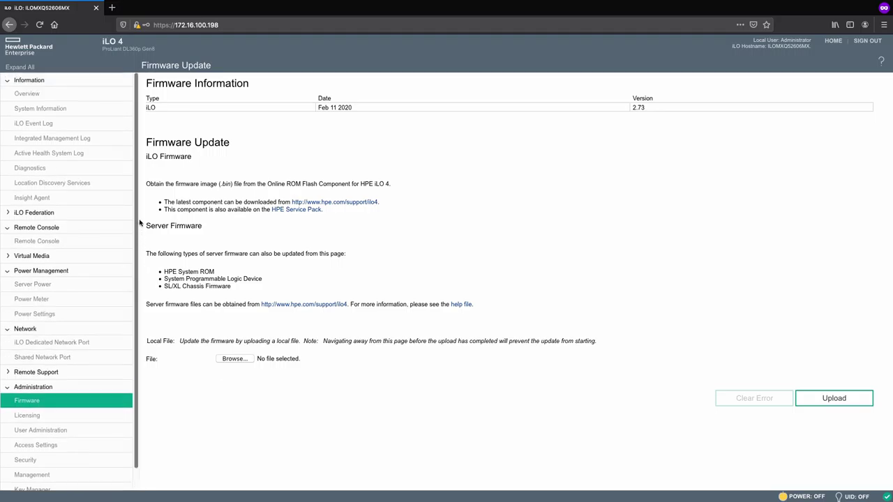
# Launch the HTML5 Integrated Remote Console and look at its virtual media and on-screen keyboard options.
pyautogui.click(29, 243)
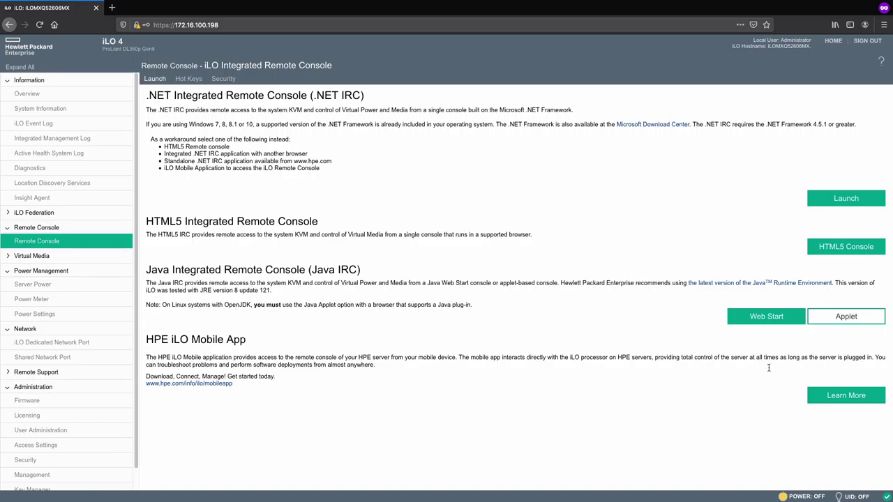
pyautogui.click(864, 249)
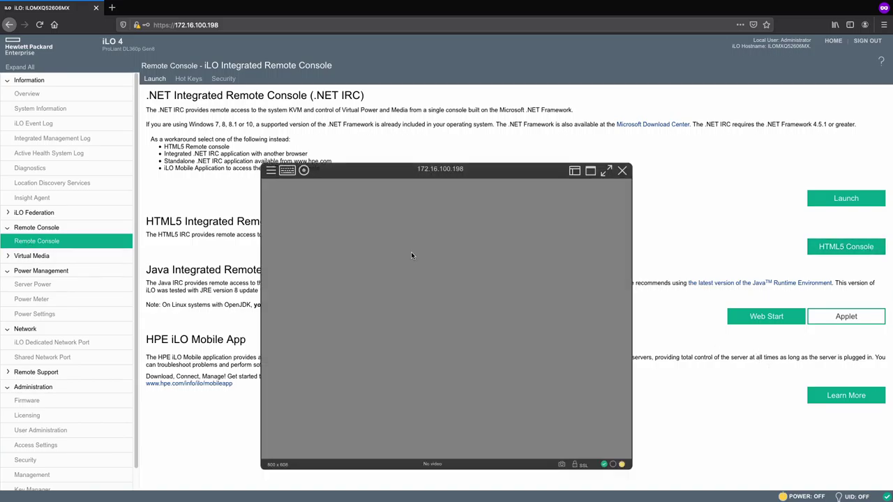
pyautogui.click(303, 170)
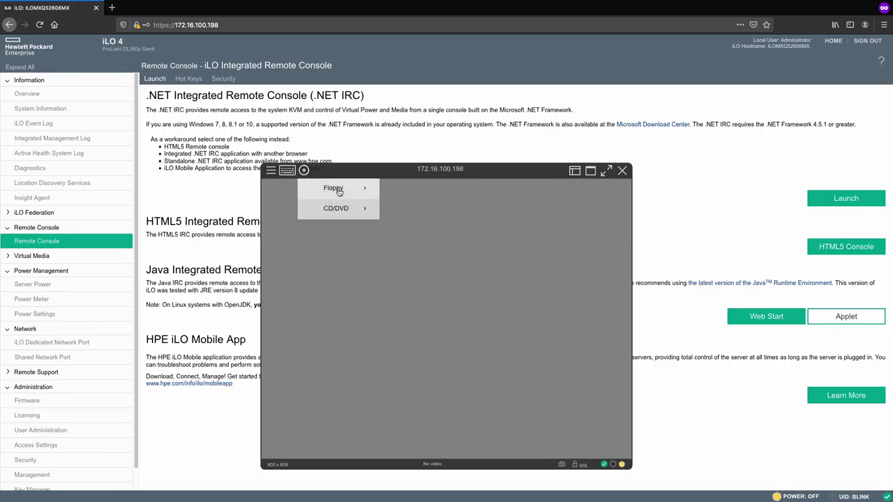
pyautogui.moveTo(340, 213)
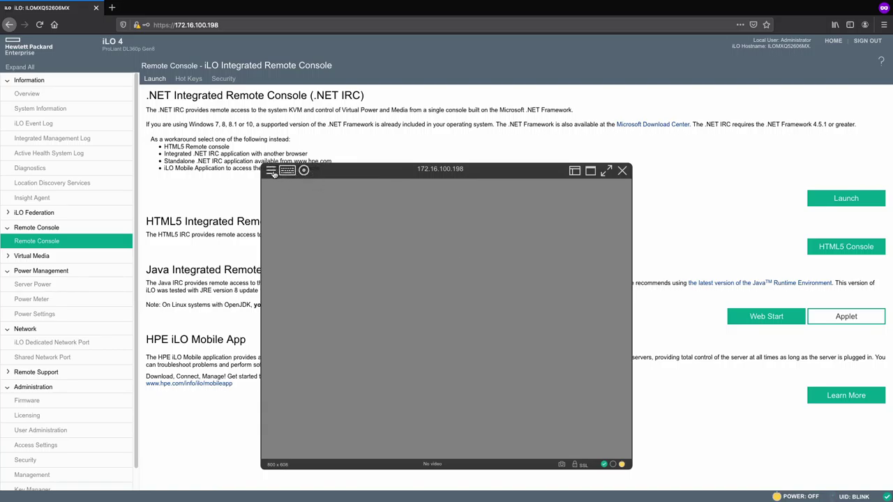
pyautogui.moveTo(286, 171)
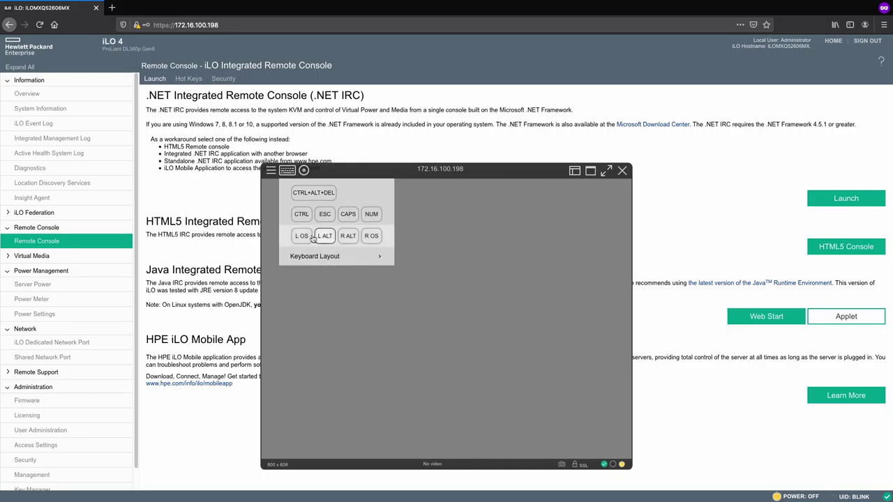
pyautogui.click(271, 171)
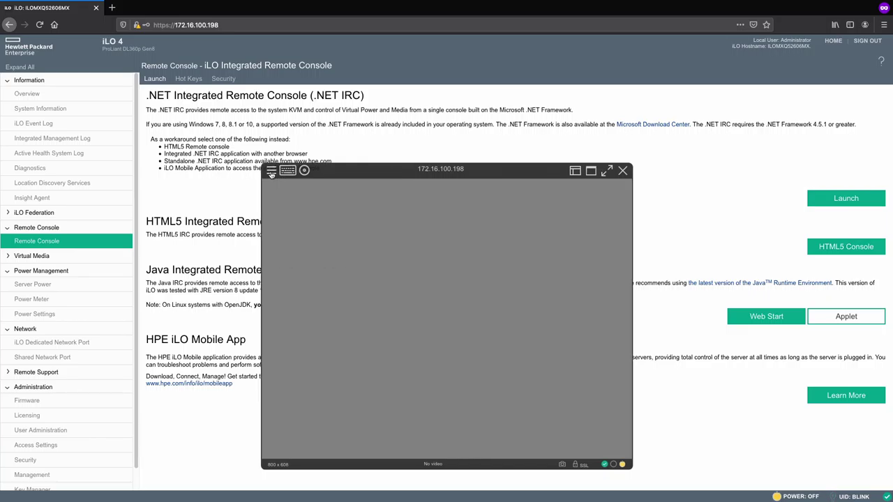
# Power on the server with a confirmed Momentary Press from the remote console and show its boot process in full screen.
pyautogui.click(270, 170)
pyautogui.moveTo(290, 191)
pyautogui.click(393, 192)
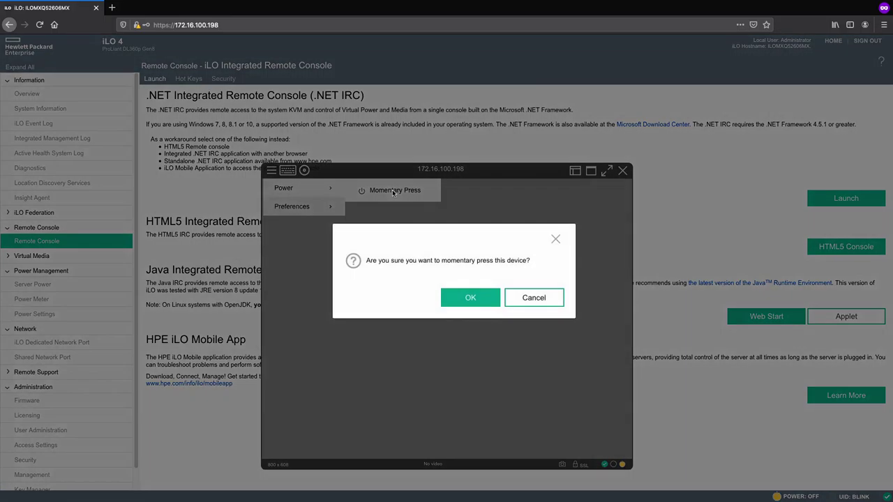
pyautogui.click(471, 298)
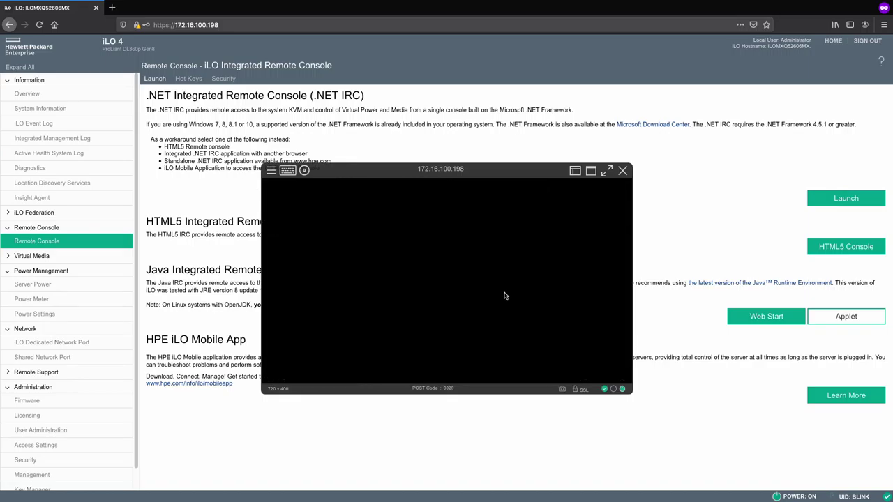
pyautogui.click(606, 171)
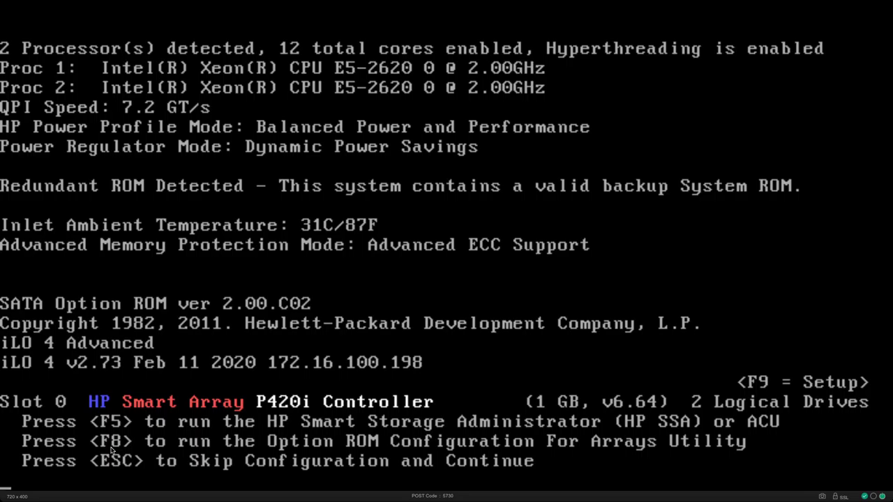
pyautogui.press('F8')
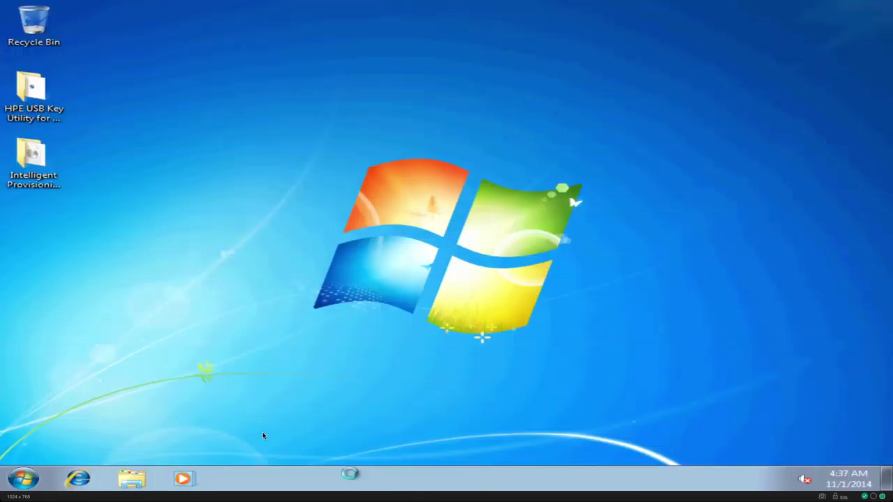
# Examine the server's disks and volumes in Disk Management within Windows Computer Management, and close the window.
pyautogui.click(23, 479)
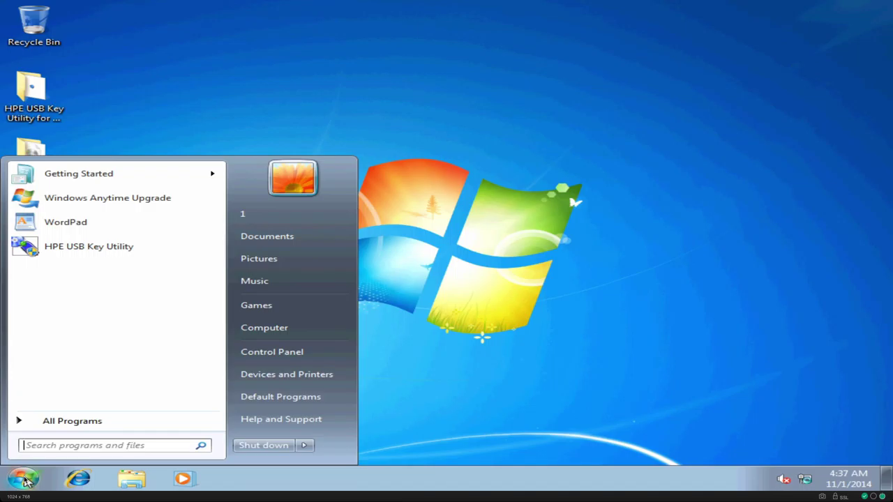
pyautogui.click(23, 479)
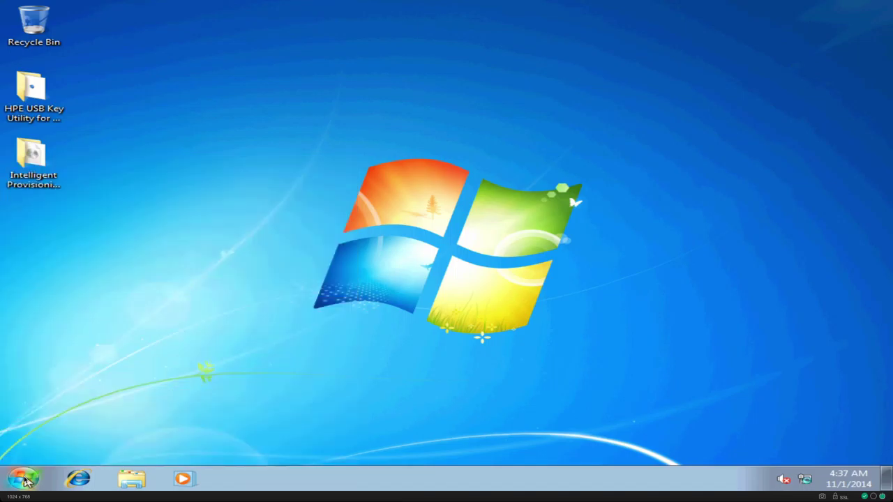
pyautogui.click(23, 478)
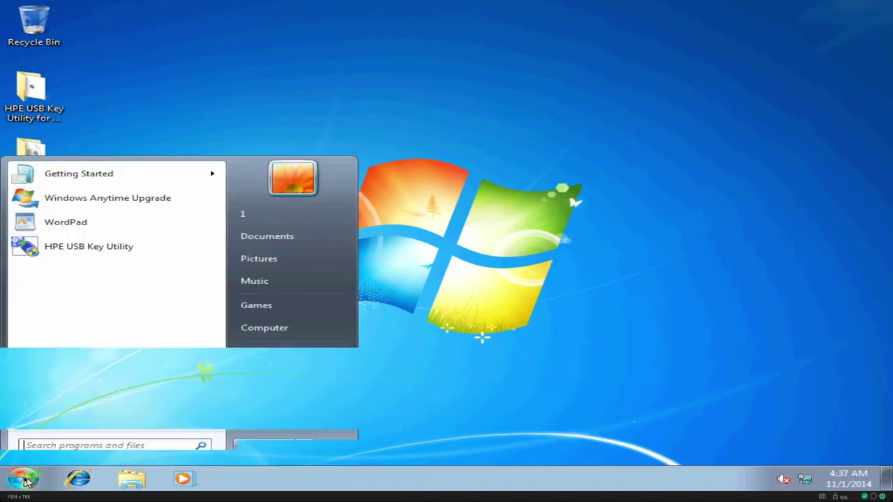
pyautogui.rightClick(265, 333)
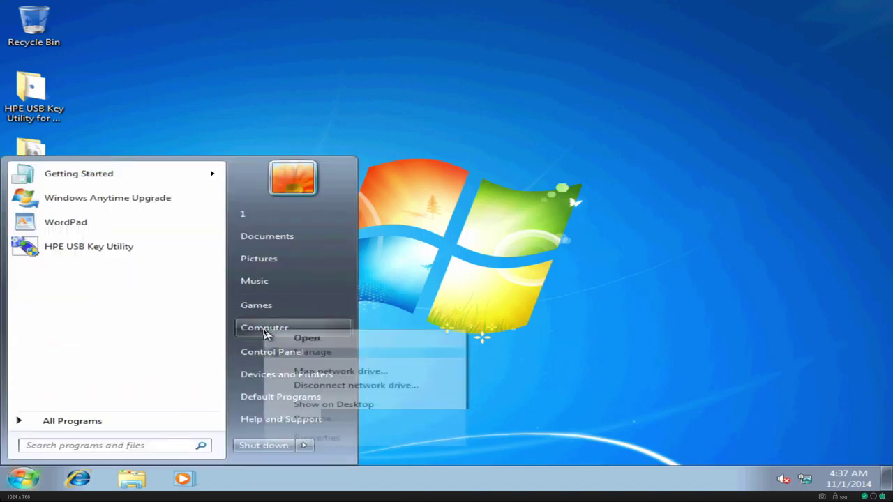
pyautogui.click(327, 356)
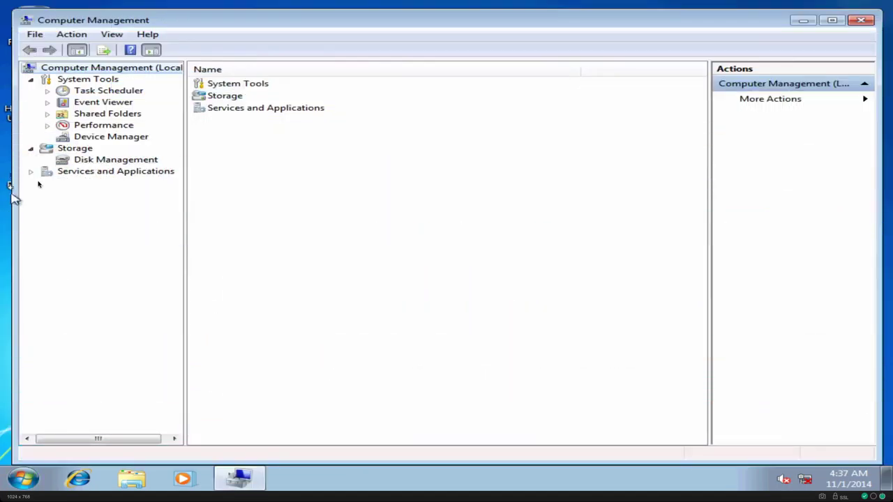
pyautogui.click(100, 161)
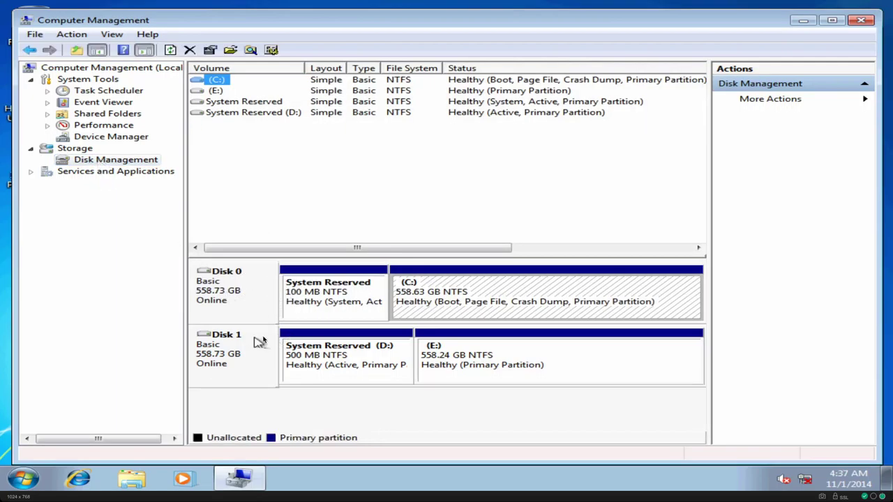
pyautogui.click(864, 23)
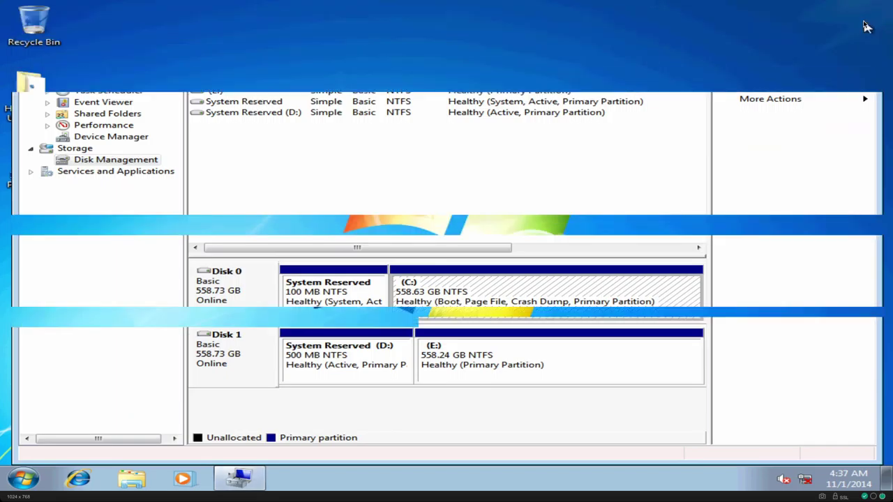
# Shut down Windows on the server, leave the full-screen view and close the remote console.
pyautogui.click(29, 479)
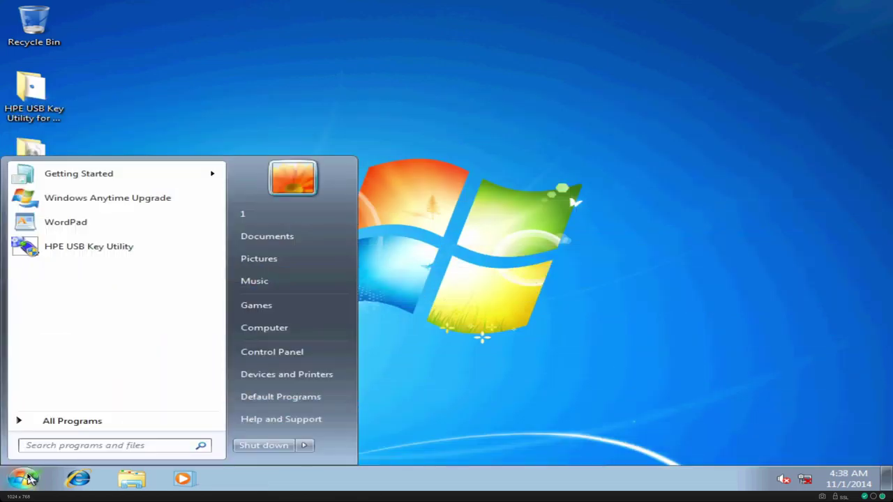
pyautogui.click(267, 447)
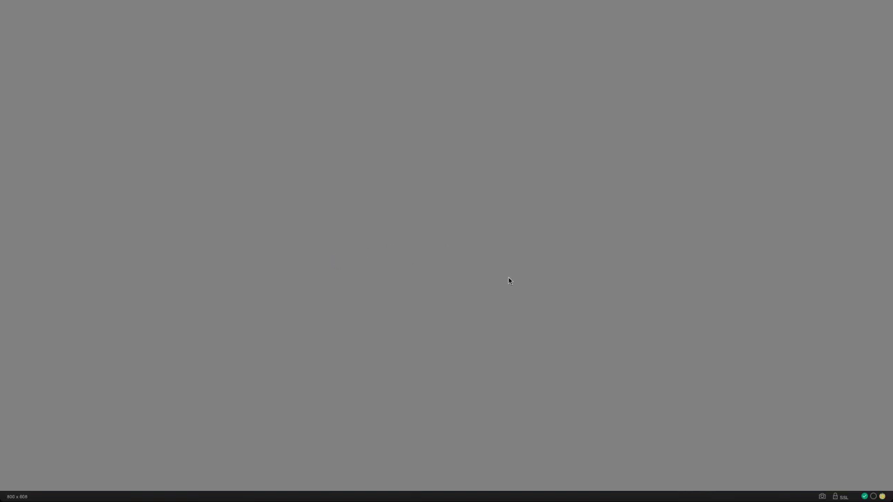
pyautogui.press('Escape')
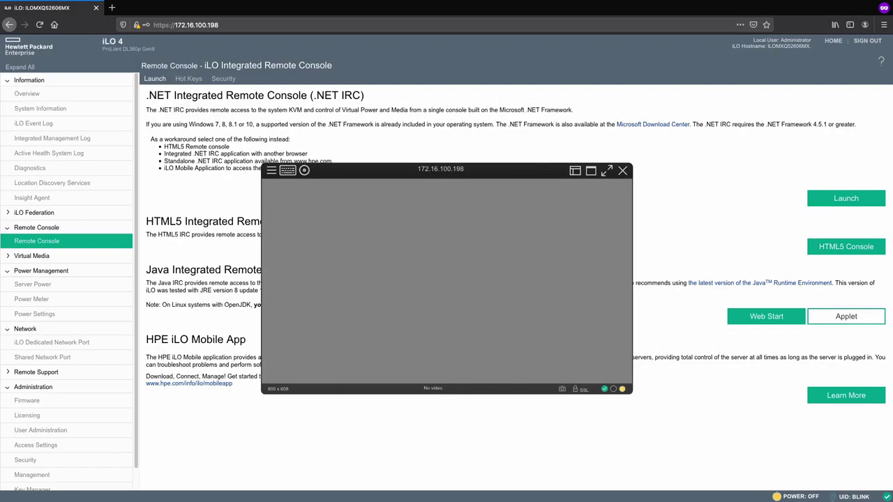
pyautogui.click(622, 170)
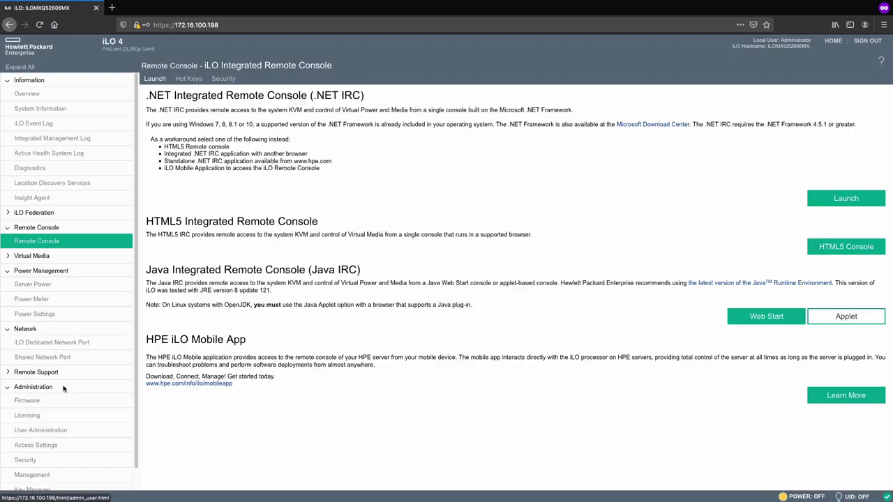
# Expand the Remote Support section and look over the pages it offers alongside the Administration pages.
pyautogui.scroll(-1, 62, 389)
pyautogui.scroll(-1, 62, 389)
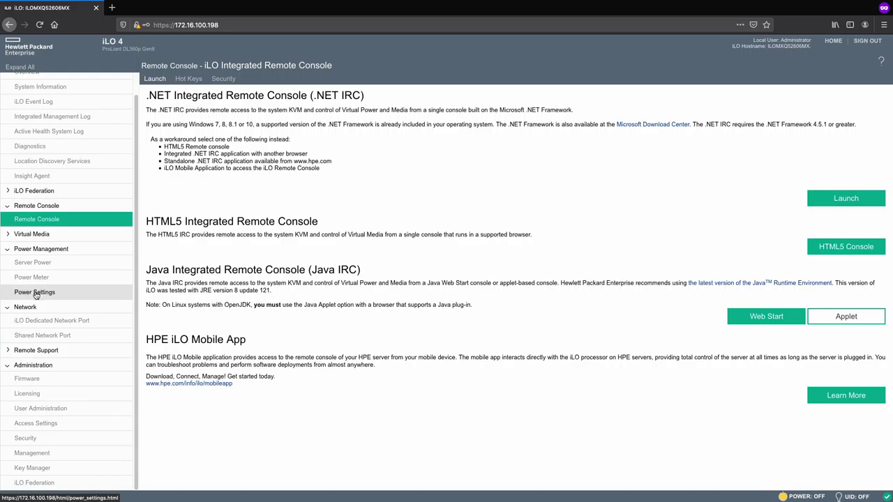
pyautogui.click(13, 353)
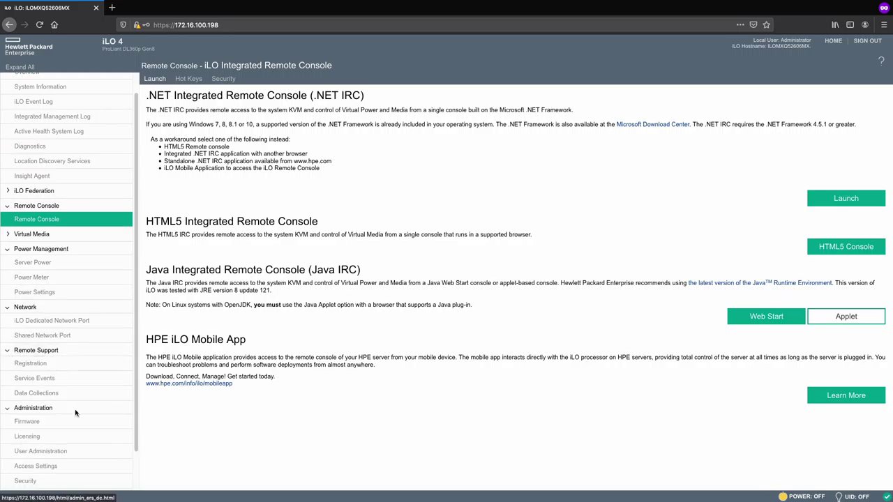
pyautogui.scroll(-2, 74, 414)
pyautogui.scroll(1, 75, 420)
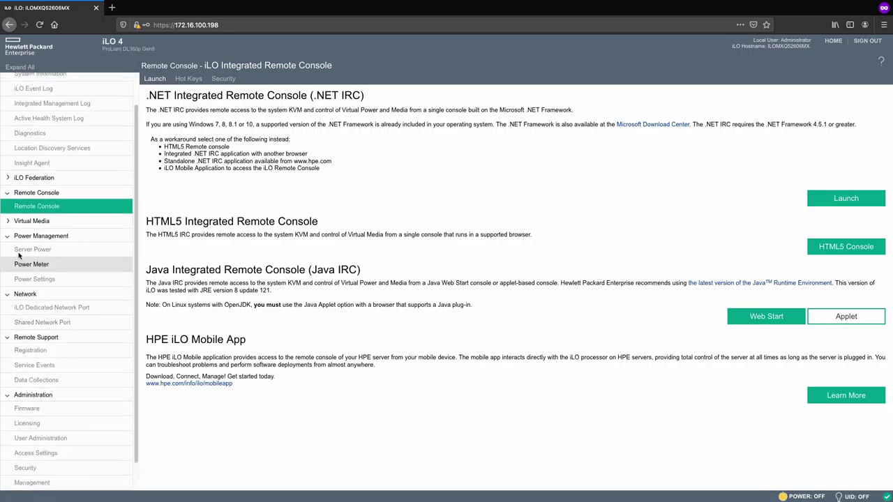
# Set the one-time boot option to Intelligent Provisioning in the Virtual Media Boot Order settings and apply it.
pyautogui.click(9, 222)
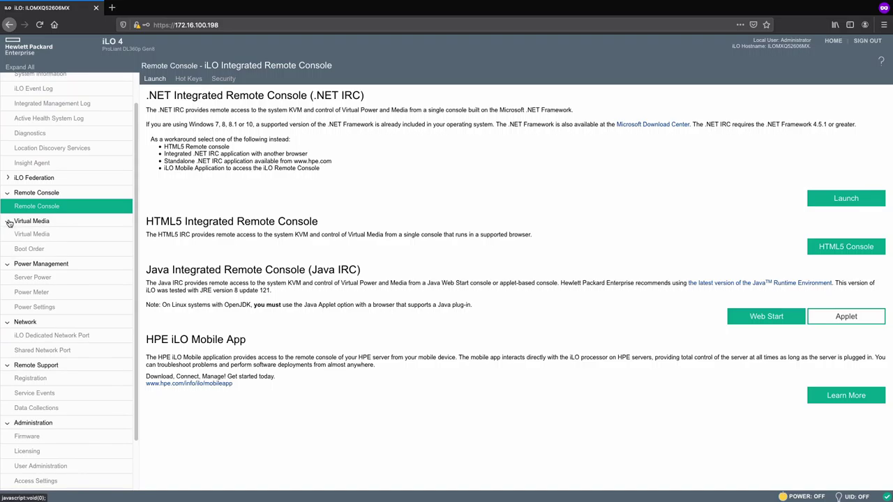
pyautogui.click(37, 250)
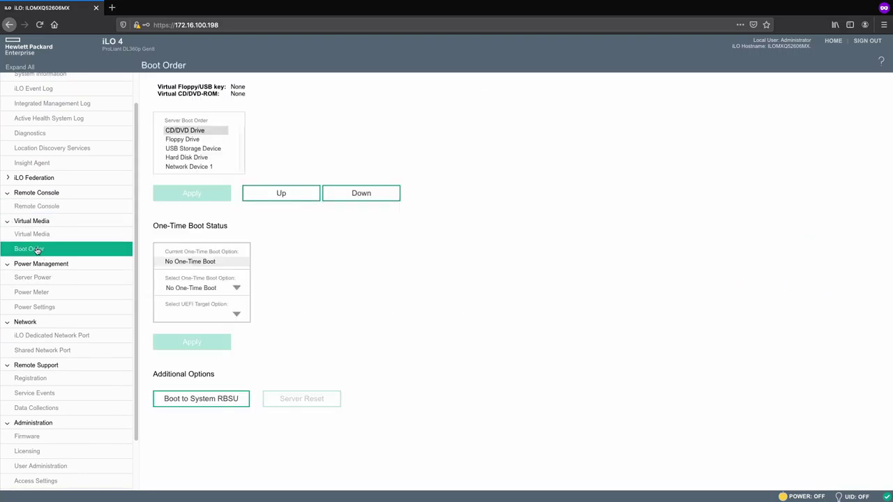
pyautogui.click(237, 290)
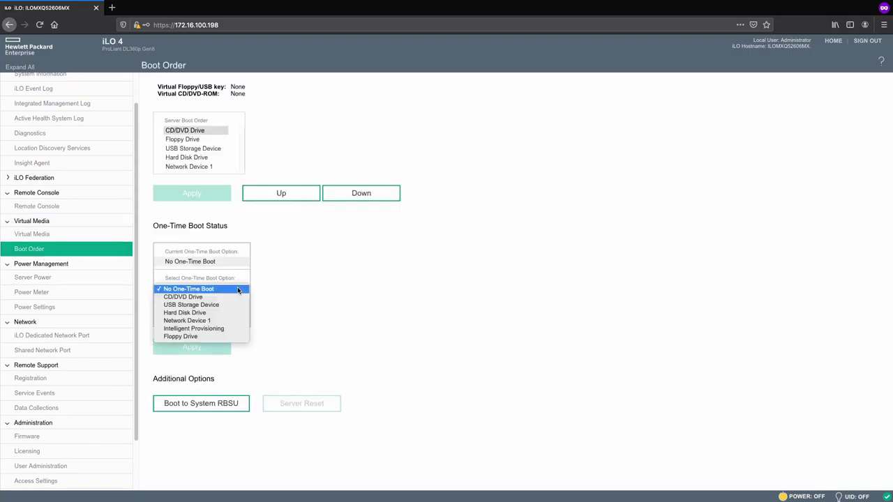
pyautogui.click(209, 328)
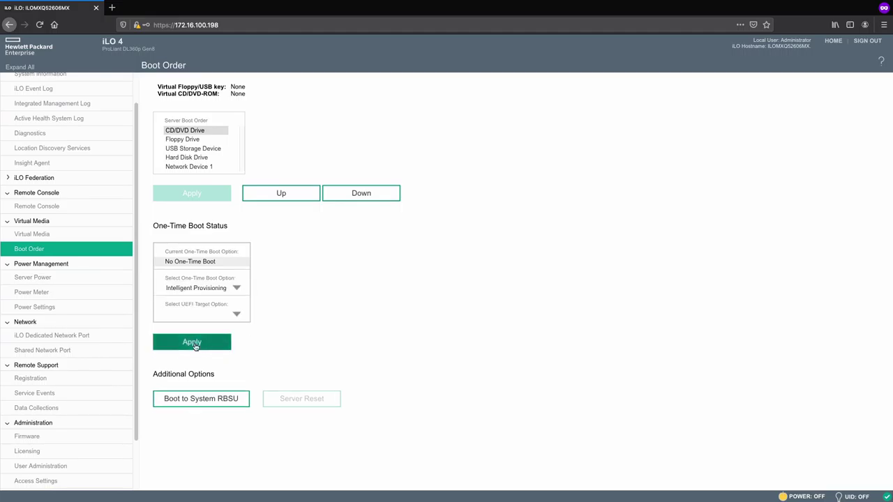
pyautogui.click(193, 344)
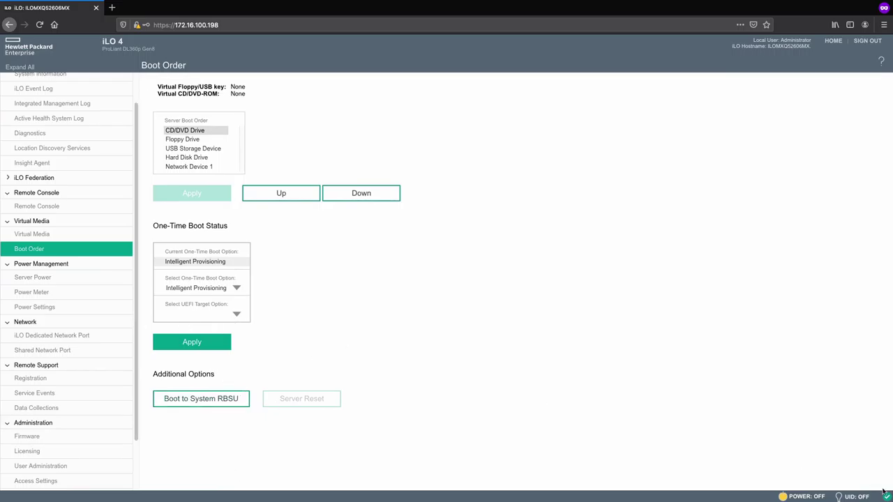
# Power on the server with a momentary press of the virtual power button and confirm the action.
pyautogui.click(802, 497)
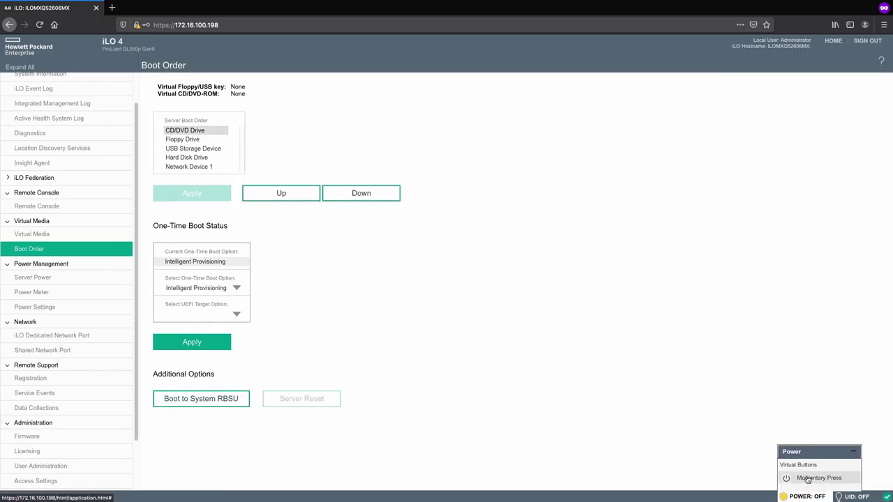
pyautogui.click(807, 479)
pyautogui.click(492, 303)
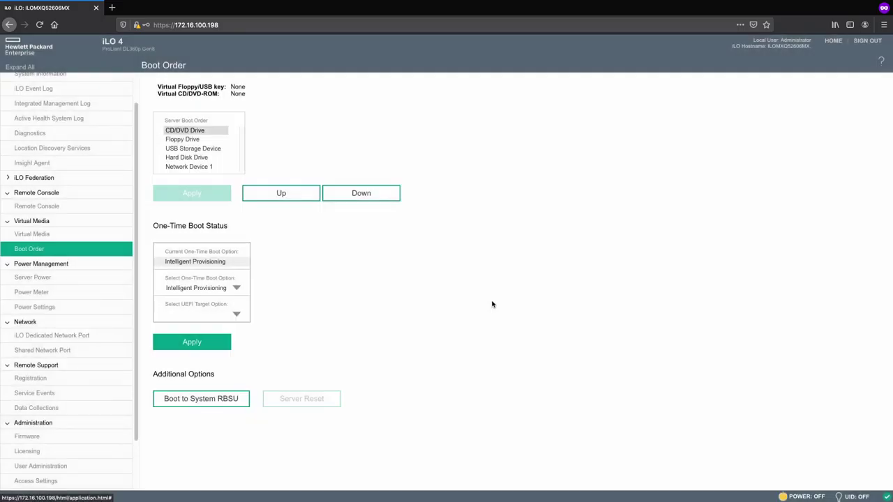
# Launch the HTML5 Integrated Remote Console and expand it to full screen while the server boots.
pyautogui.click(51, 209)
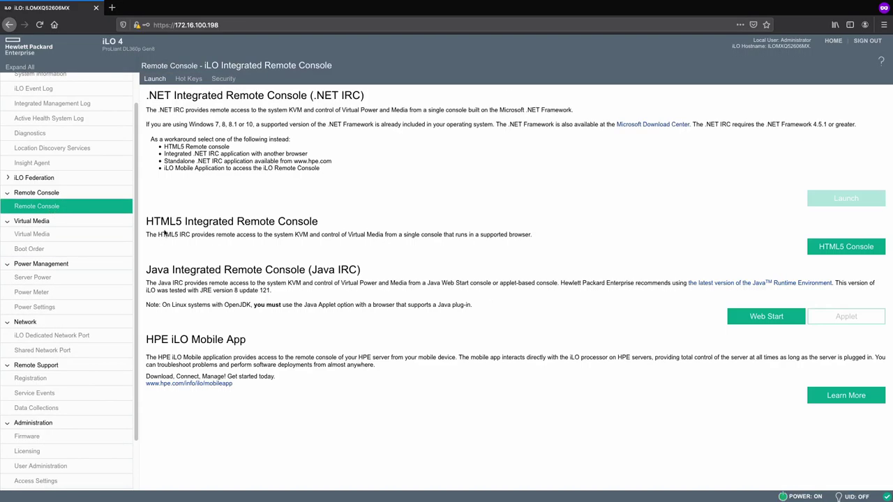
pyautogui.click(842, 252)
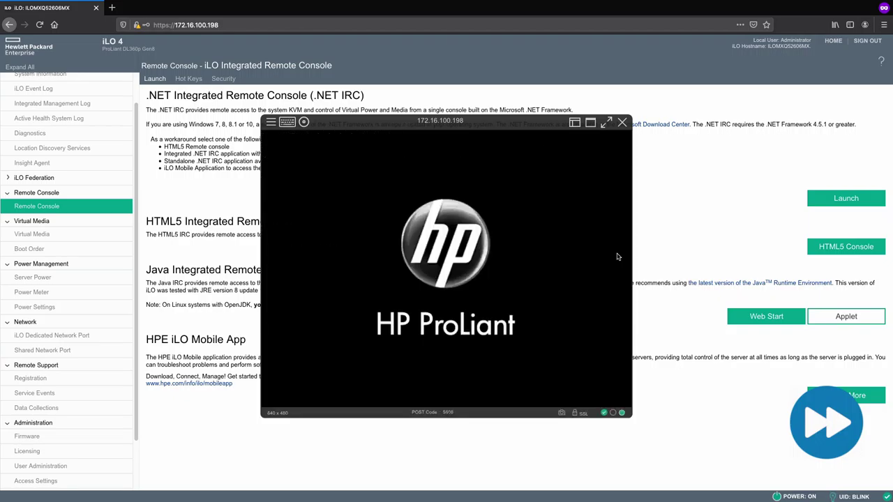
pyautogui.click(606, 122)
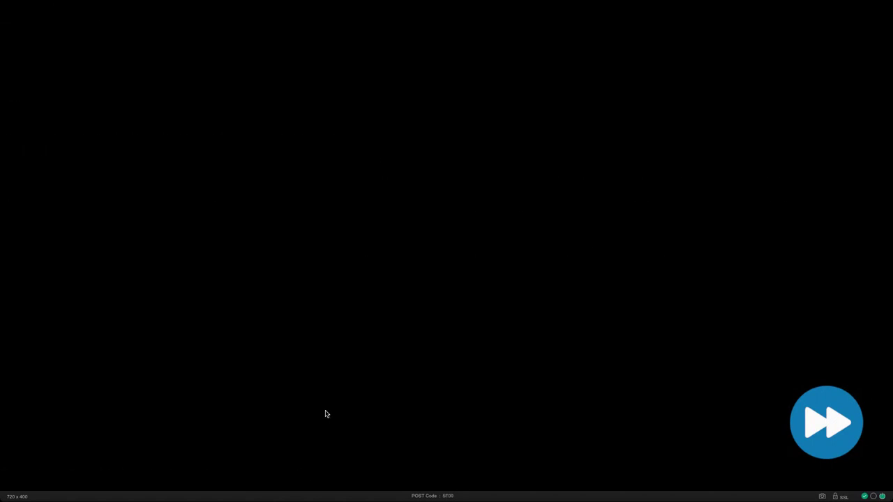
pyautogui.press('Return')
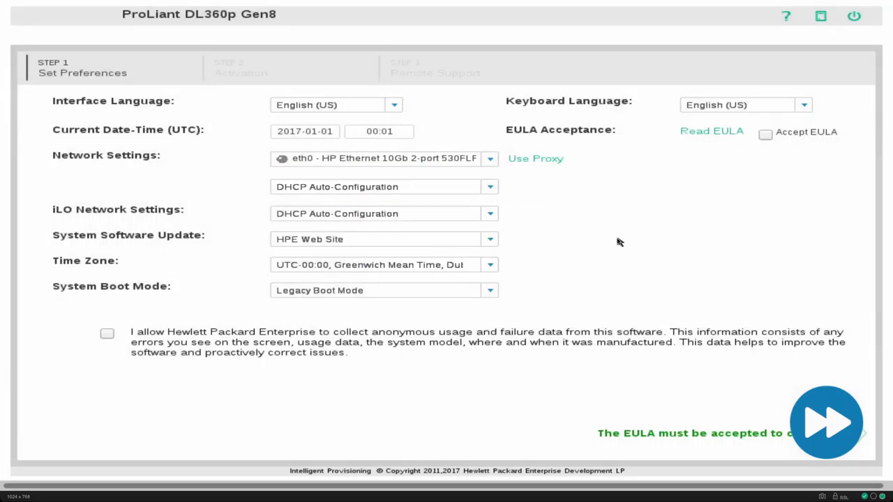
# Accept the EULA in the Intelligent Provisioning preferences and continue with the Activate (Recommended) option.
pyautogui.click(765, 134)
pyautogui.click(864, 434)
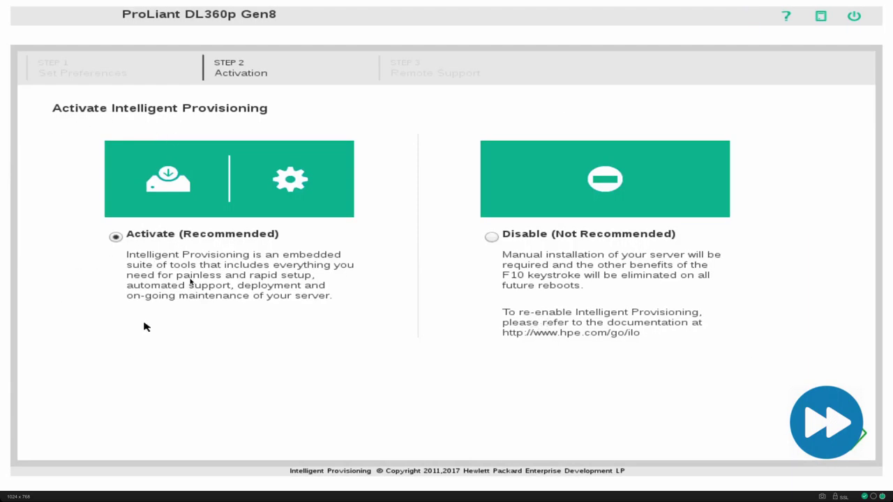
pyautogui.click(183, 232)
pyautogui.click(865, 441)
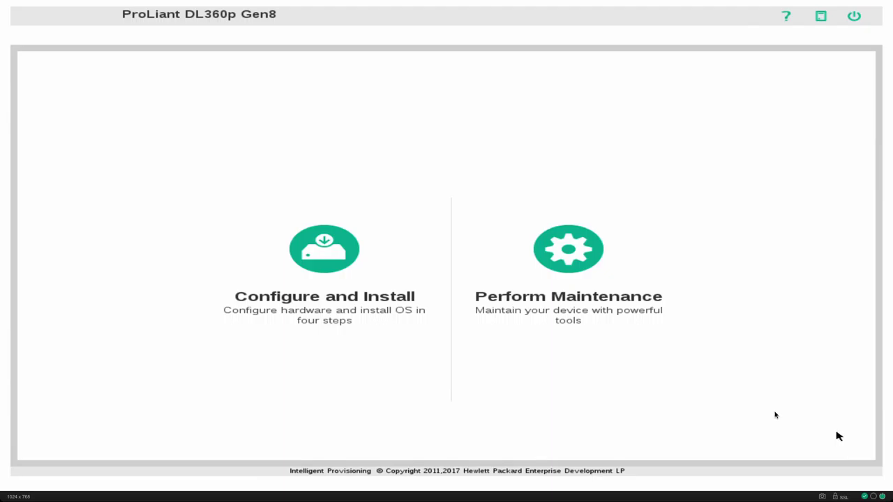
# Open Insight Diagnostics from the Perform Maintenance tools and look over the devices offered for a Quick Test.
pyautogui.click(582, 256)
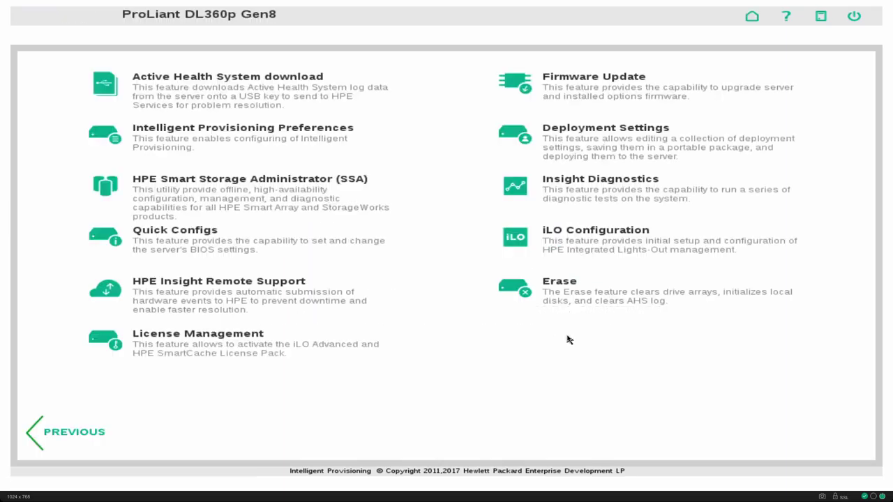
pyautogui.click(518, 190)
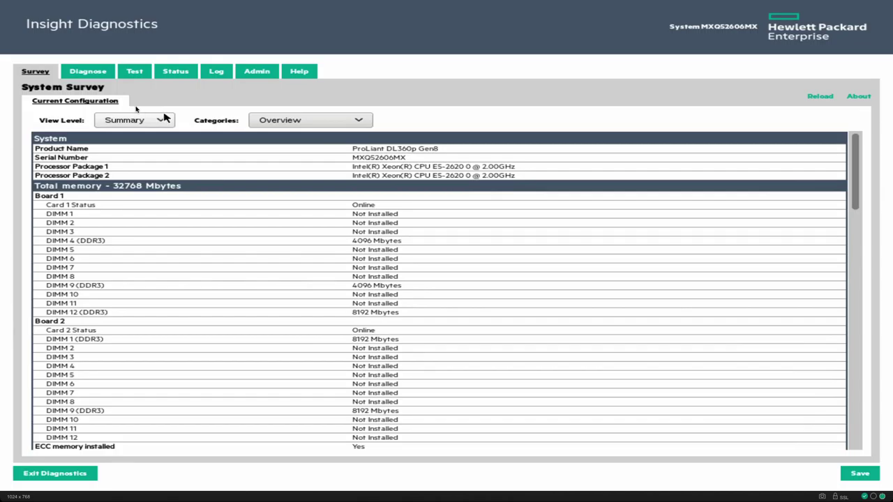
pyautogui.click(135, 71)
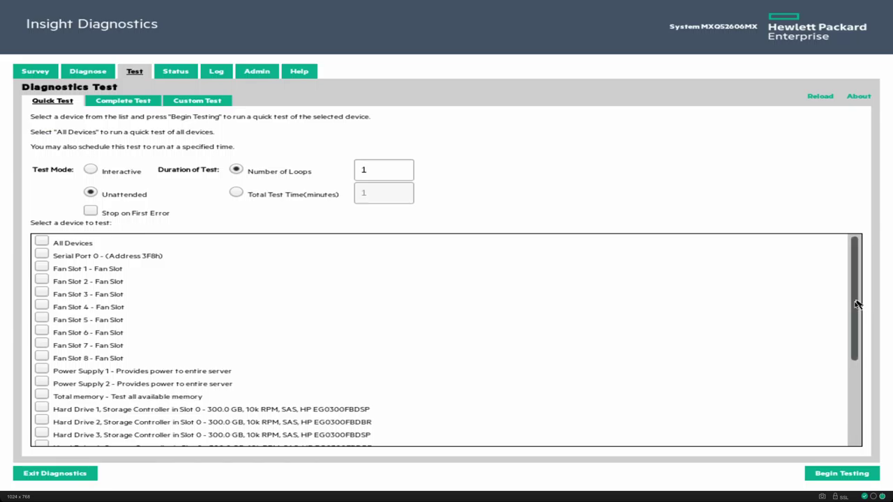
pyautogui.moveTo(857, 302); pyautogui.dragTo(827, 253)
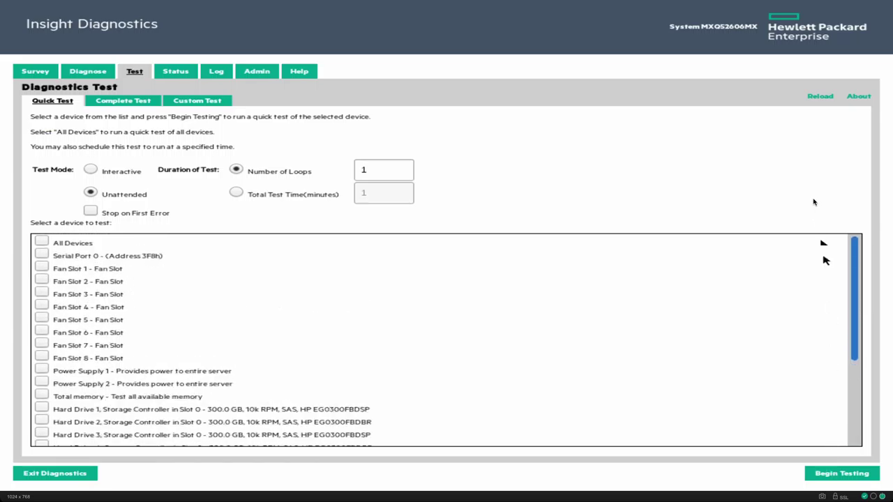
# Select All Devices for a Complete Test with unattended mode and one loop, and begin testing.
pyautogui.click(137, 103)
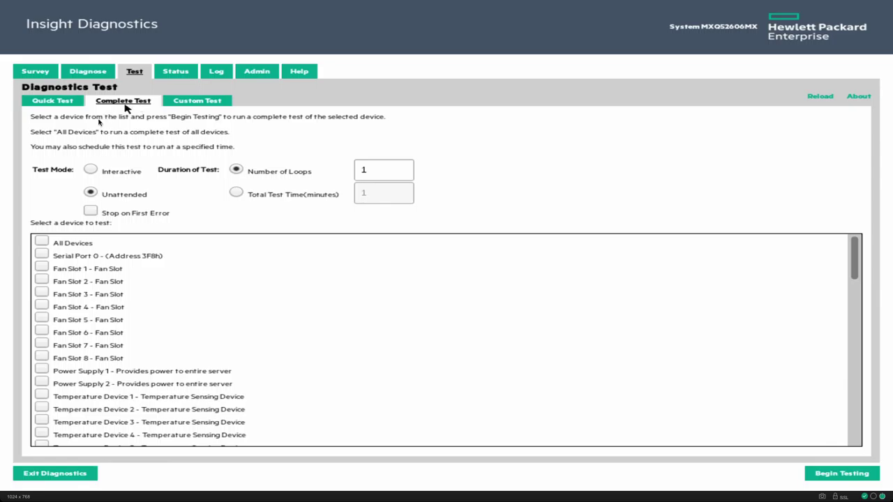
pyautogui.click(44, 241)
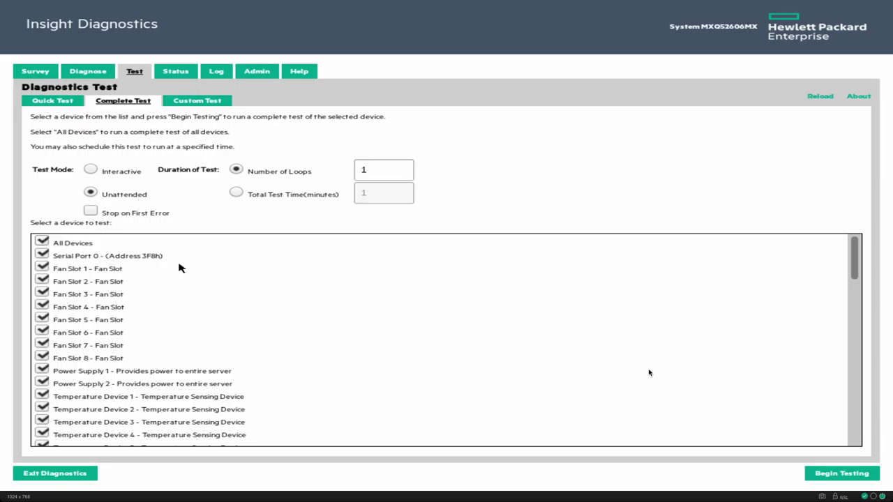
pyautogui.moveTo(854, 261); pyautogui.dragTo(854, 422)
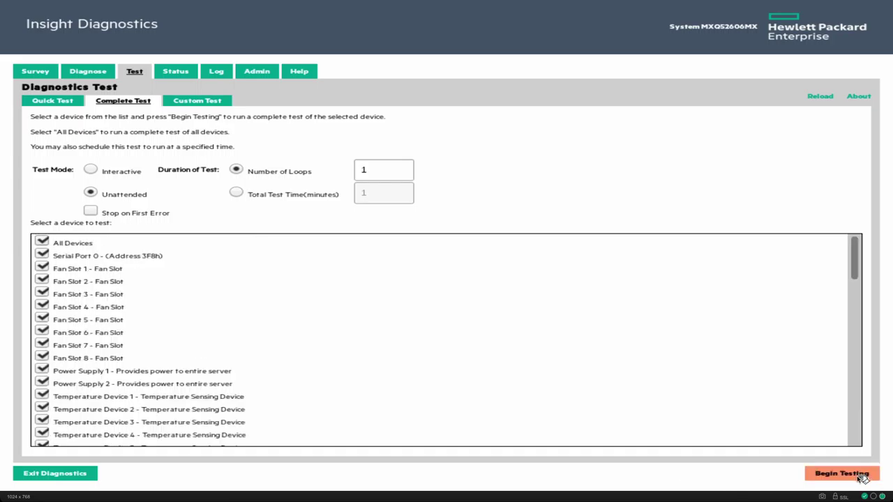
pyautogui.click(854, 480)
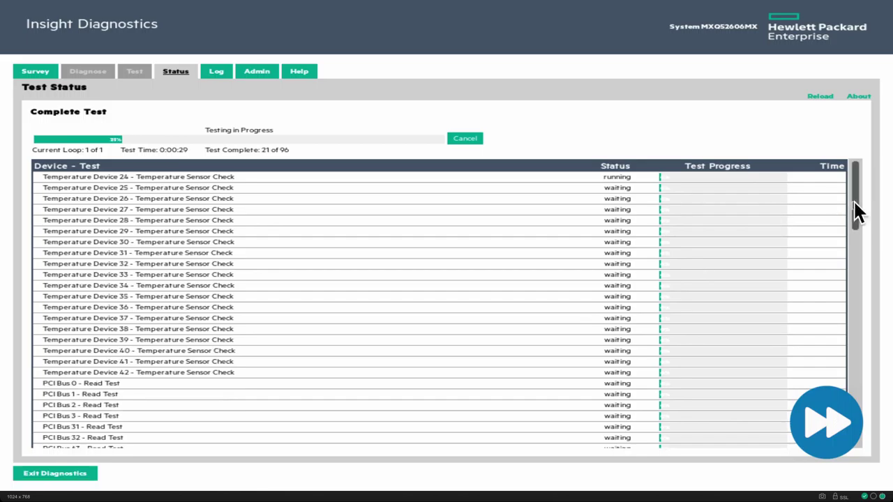
# Follow the Complete Test's progress, look through its Test Log and check the overall test status.
pyautogui.moveTo(857, 212); pyautogui.dragTo(853, 228)
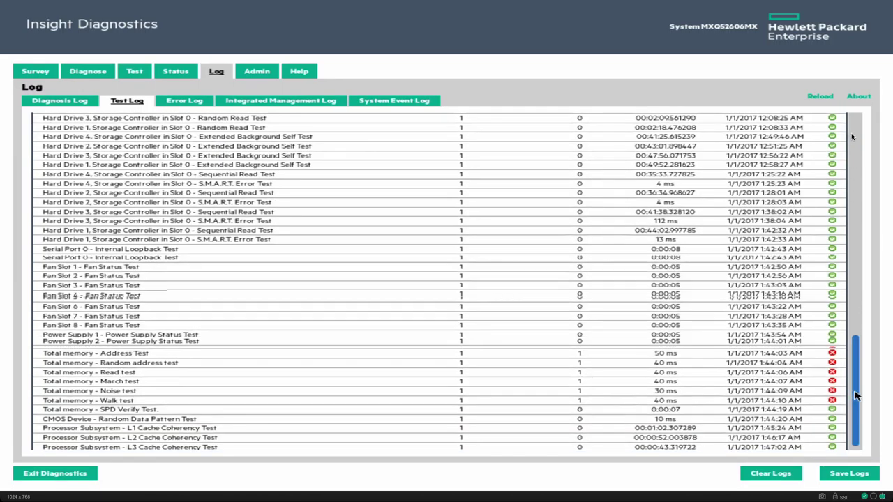
pyautogui.moveTo(857, 399); pyautogui.dragTo(853, 120)
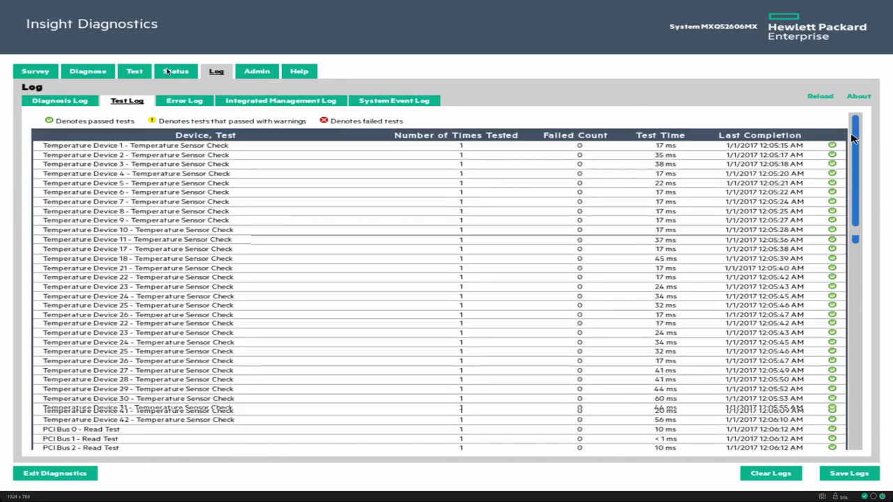
pyautogui.click(136, 72)
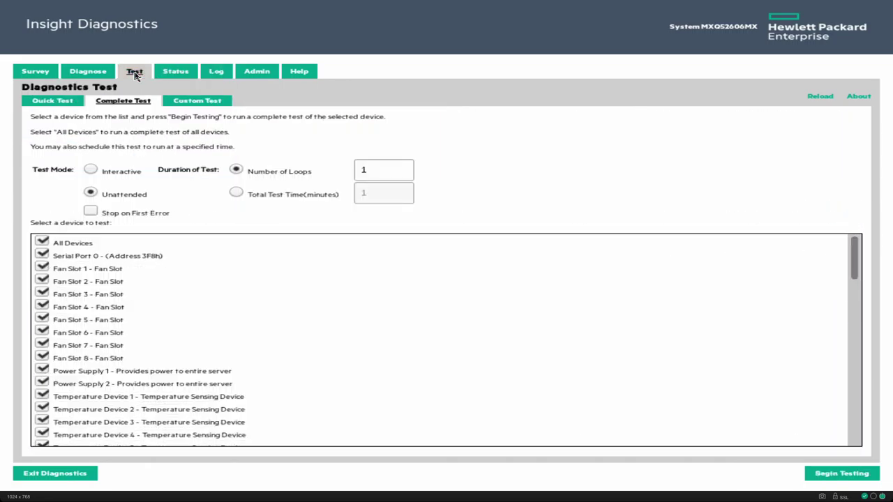
pyautogui.click(187, 76)
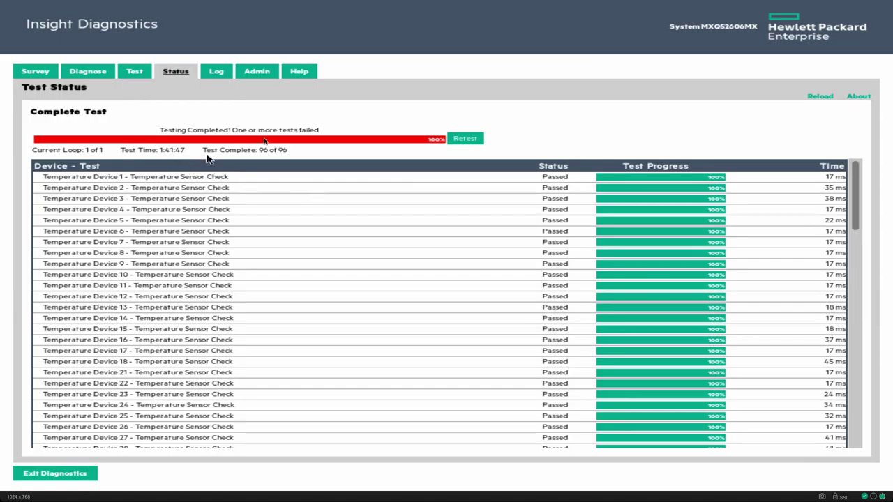
# Examine the Test Log entries from the temperature sensors through the drives, fans, memory and processors, and open the Custom Test page.
pyautogui.click(217, 71)
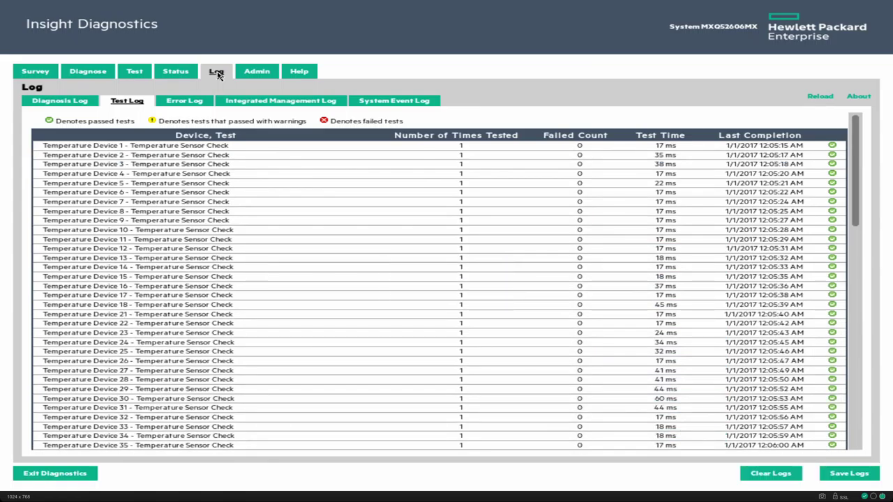
pyautogui.click(129, 103)
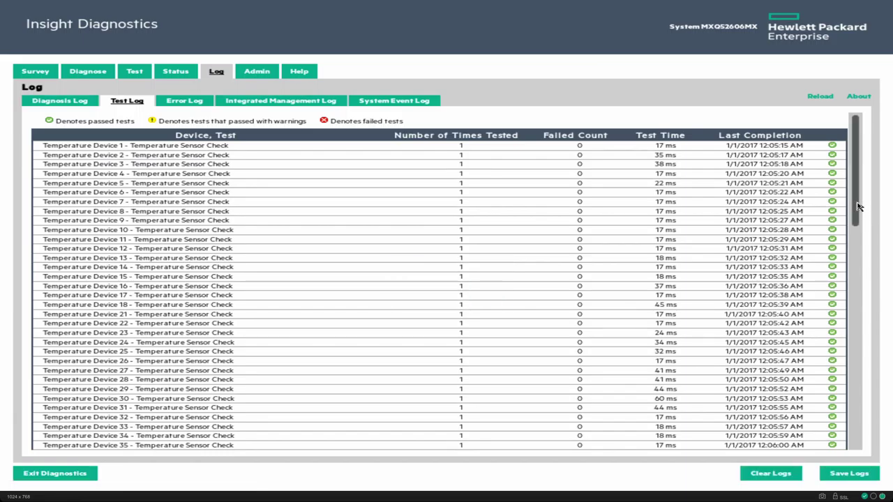
pyautogui.scroll(-1, 858, 207)
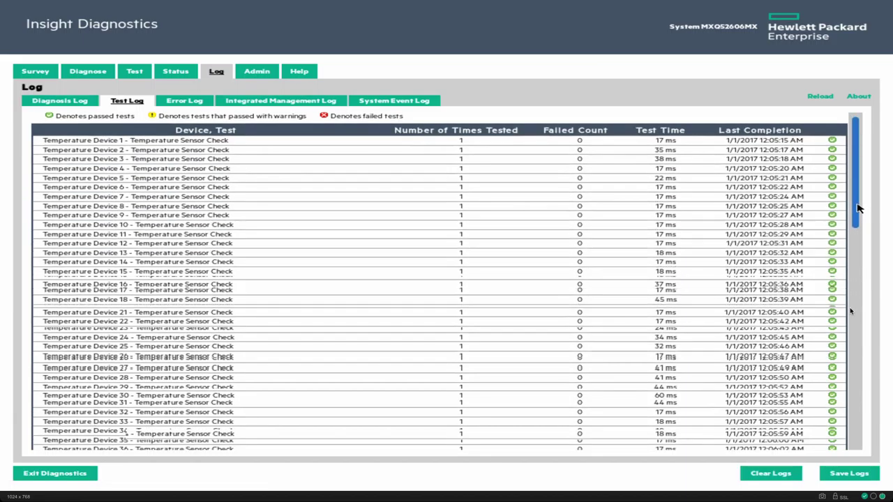
pyautogui.moveTo(858, 208); pyautogui.dragTo(850, 309)
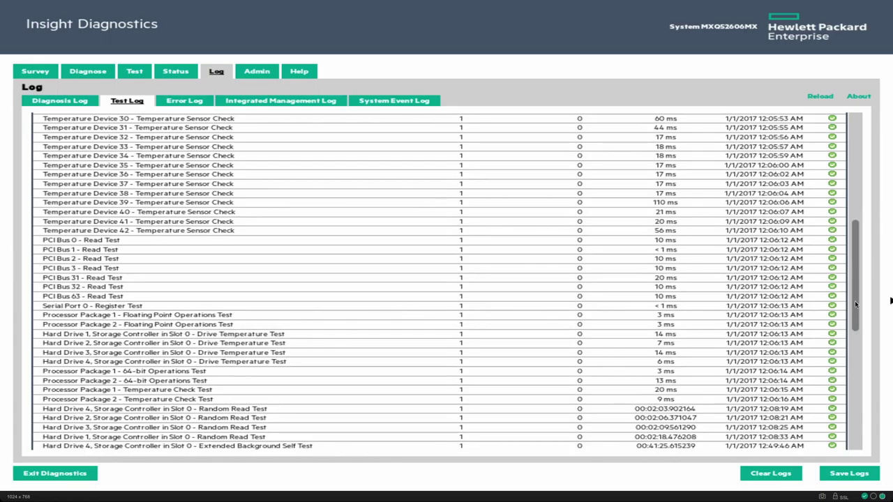
pyautogui.moveTo(857, 301); pyautogui.dragTo(854, 340)
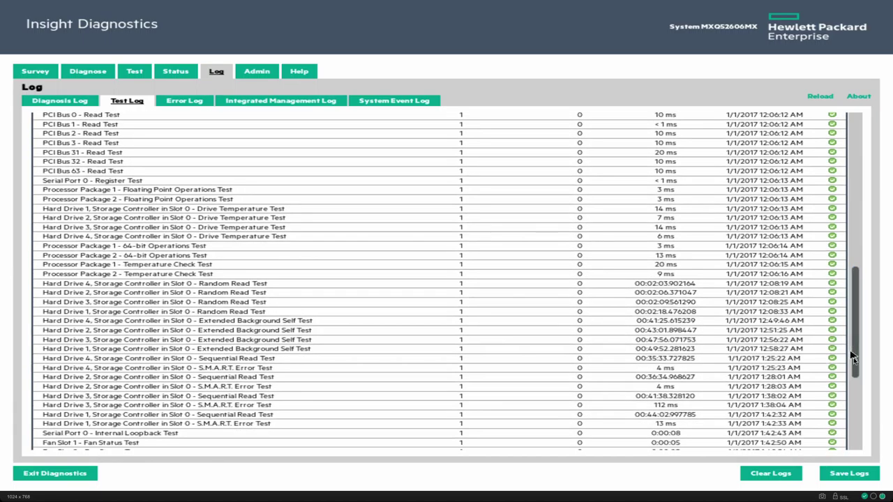
pyautogui.moveTo(856, 361); pyautogui.dragTo(798, 398)
pyautogui.moveTo(855, 410); pyautogui.dragTo(853, 427)
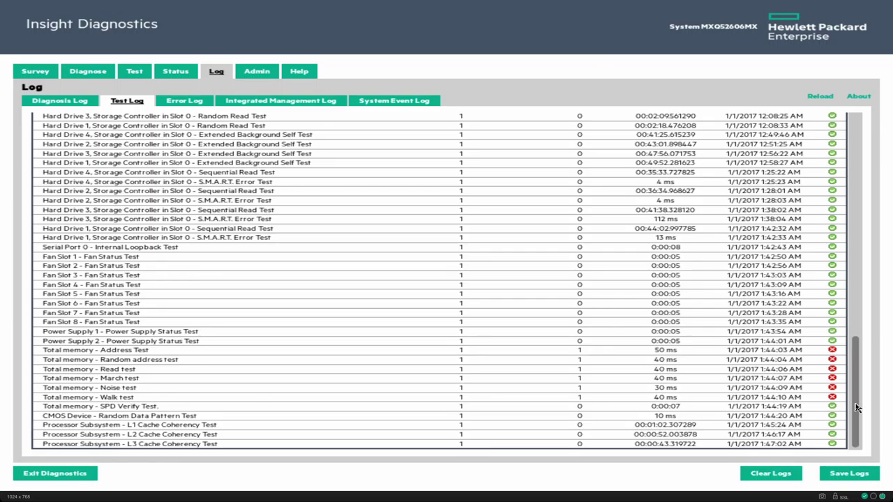
pyautogui.click(127, 71)
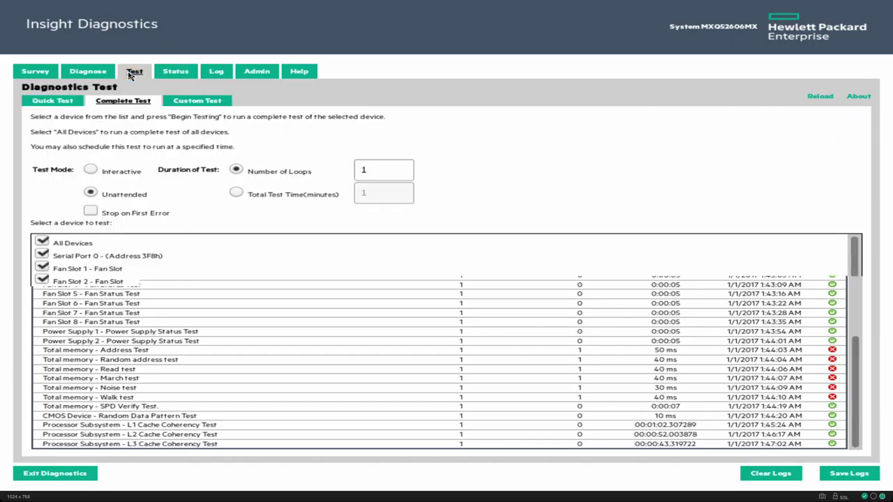
pyautogui.click(212, 102)
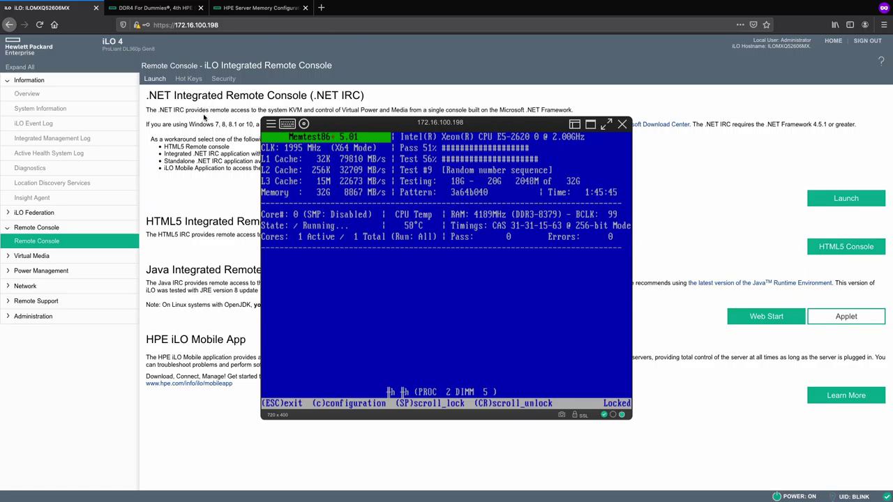
# Switch to the DDR4 For Dummies PDF and page through its introduction and Part I on DDR4 memory and DIMM types.
pyautogui.click(161, 9)
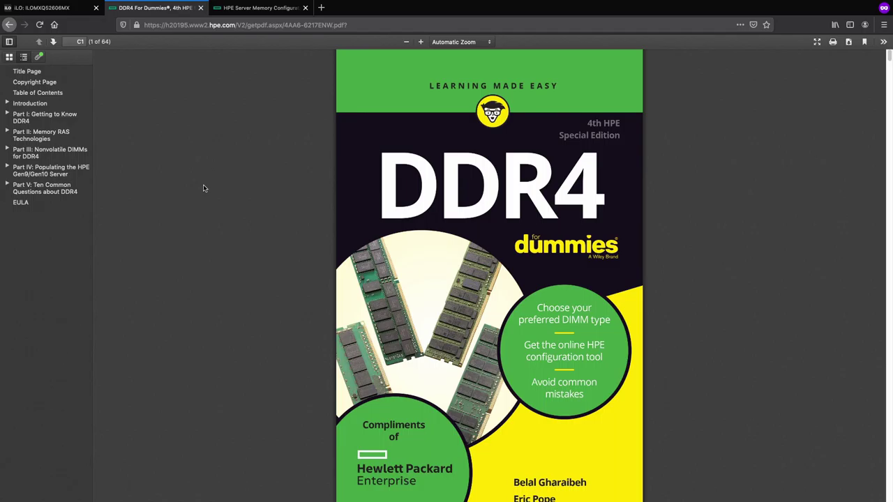
pyautogui.press('pagedown')
pyautogui.press('pageup')
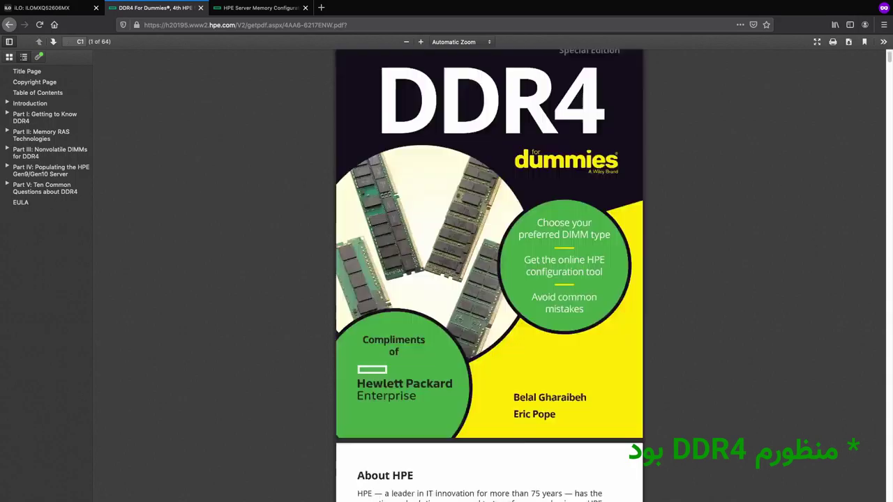
pyautogui.press('pagedown')
pyautogui.press('pagedown')
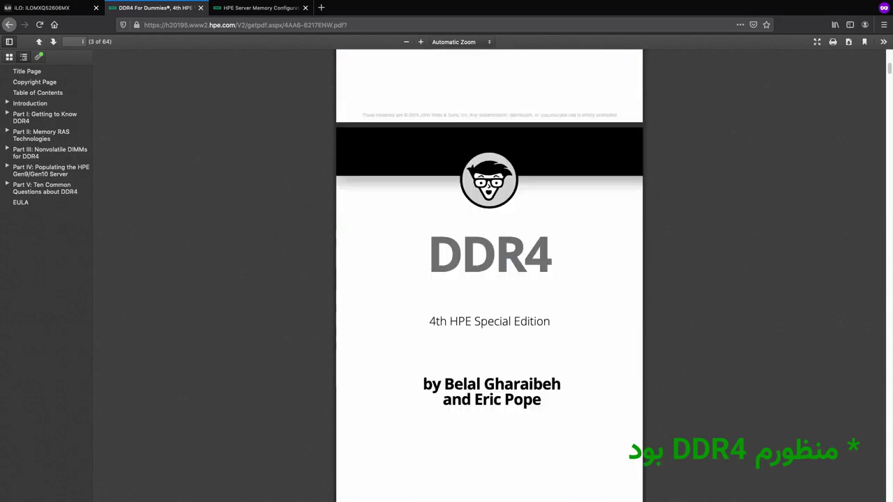
pyautogui.press('pagedown')
pyautogui.press('pagedown')
pyautogui.press('pagedown')
pyautogui.press('pagedown')
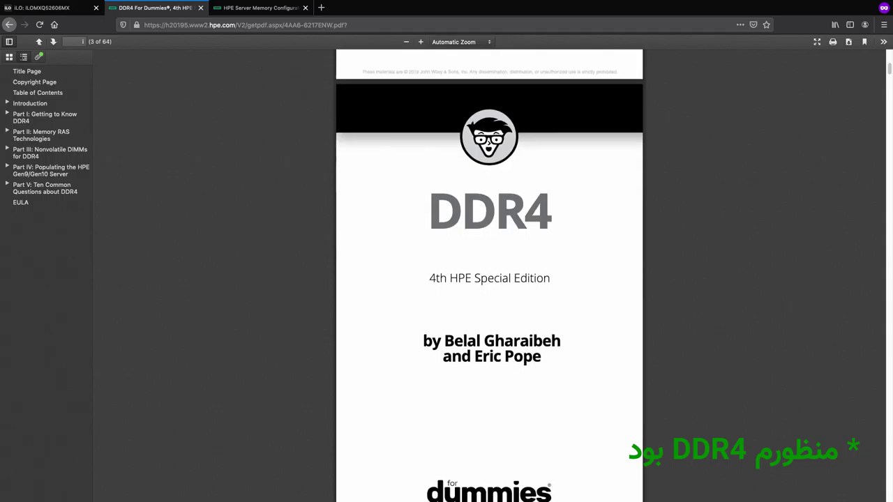
pyautogui.press('pagedown')
pyautogui.press('pagedown')
pyautogui.press('pagedown')
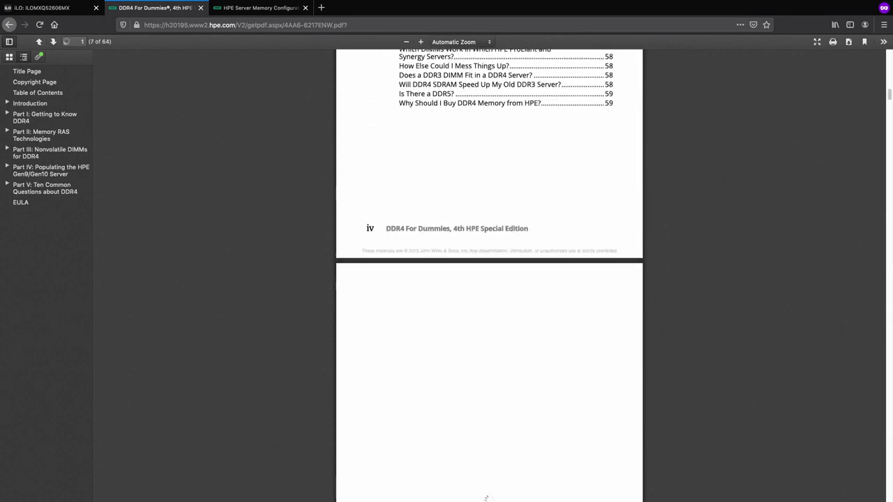
pyautogui.press('pagedown')
pyautogui.press('pagedown')
pyautogui.press('pagedown')
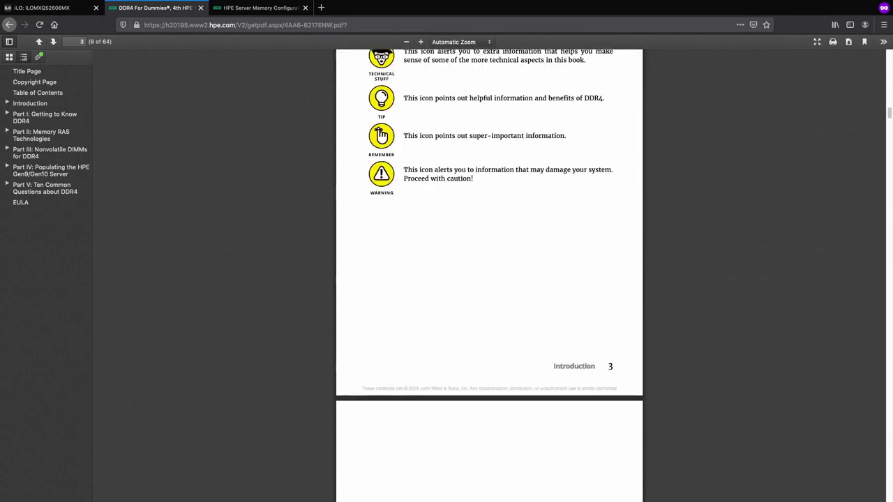
pyautogui.press('pagedown')
pyautogui.press('pagedown')
pyautogui.press('pagedown')
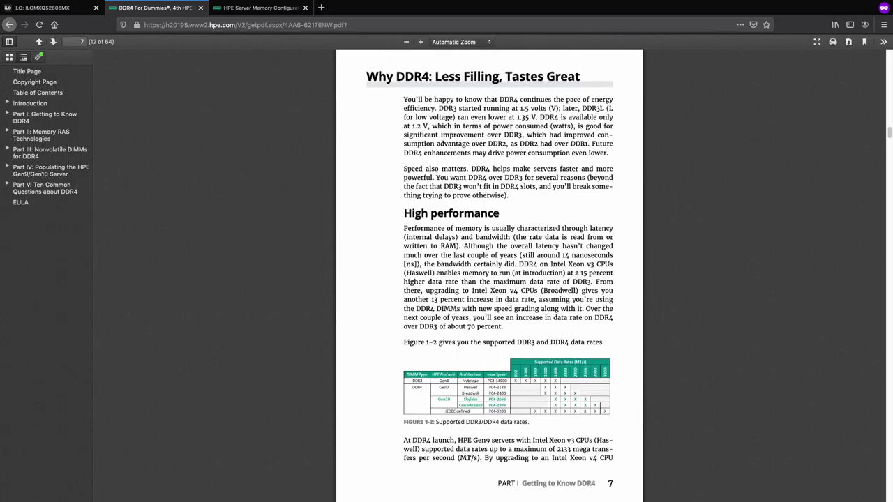
pyautogui.press('pagedown')
pyautogui.press('pagedown')
pyautogui.press('pagedown')
pyautogui.press('pagedown')
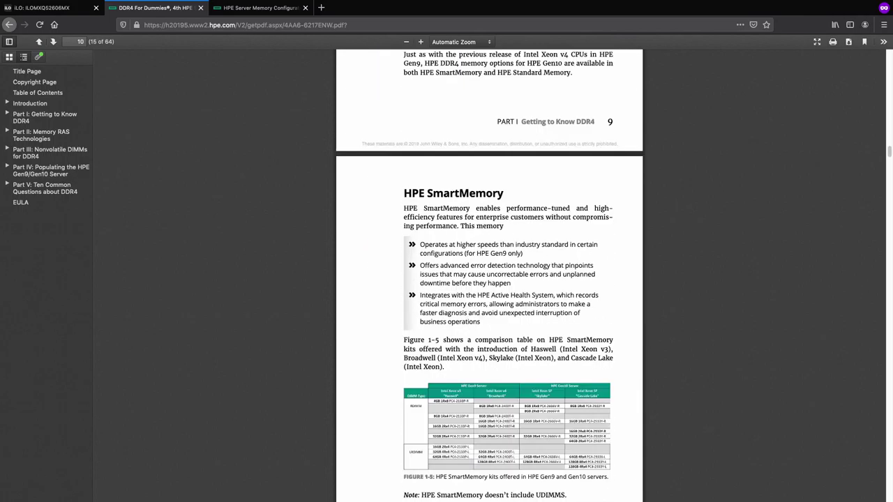
pyautogui.press('pagedown')
pyautogui.press('pagedown')
pyautogui.press('pagedown')
pyautogui.press('pagedown')
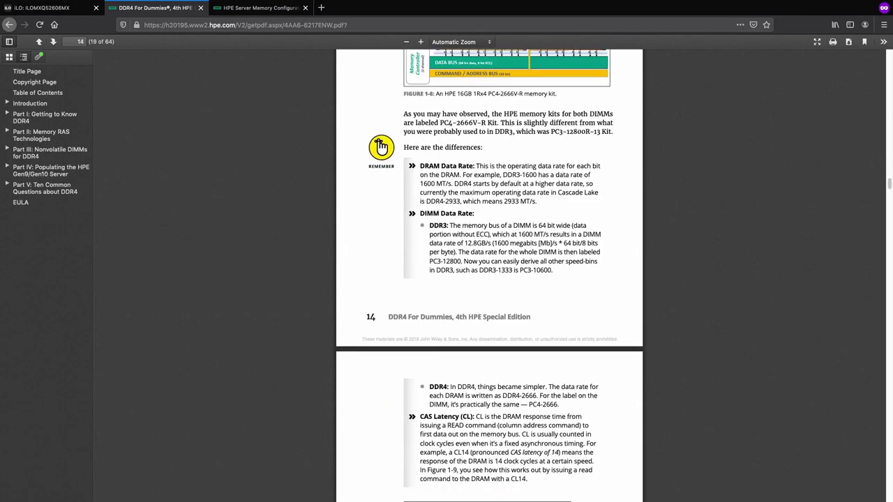
pyautogui.press('pagedown')
pyautogui.press('pagedown')
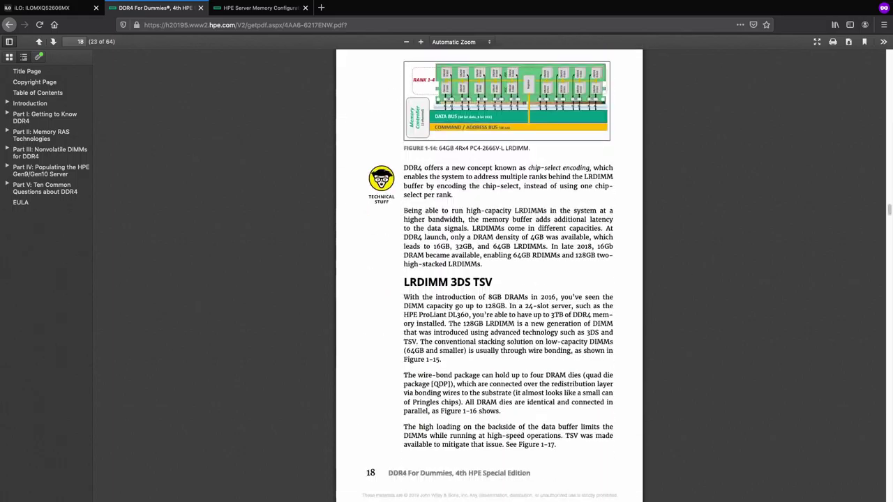